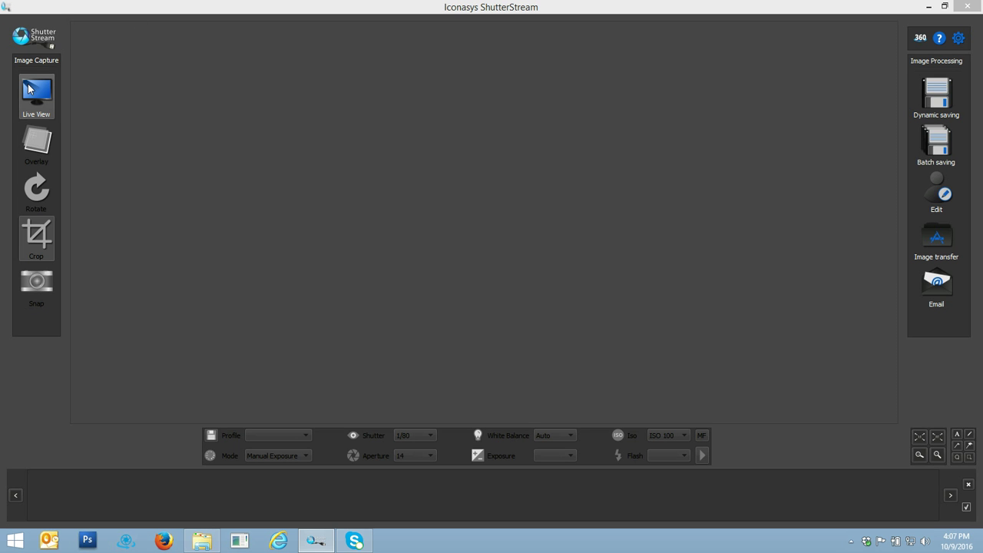
# - Start the live camera feed showing the white JBL headphones inside the crop frame
pyautogui.click(28, 89)
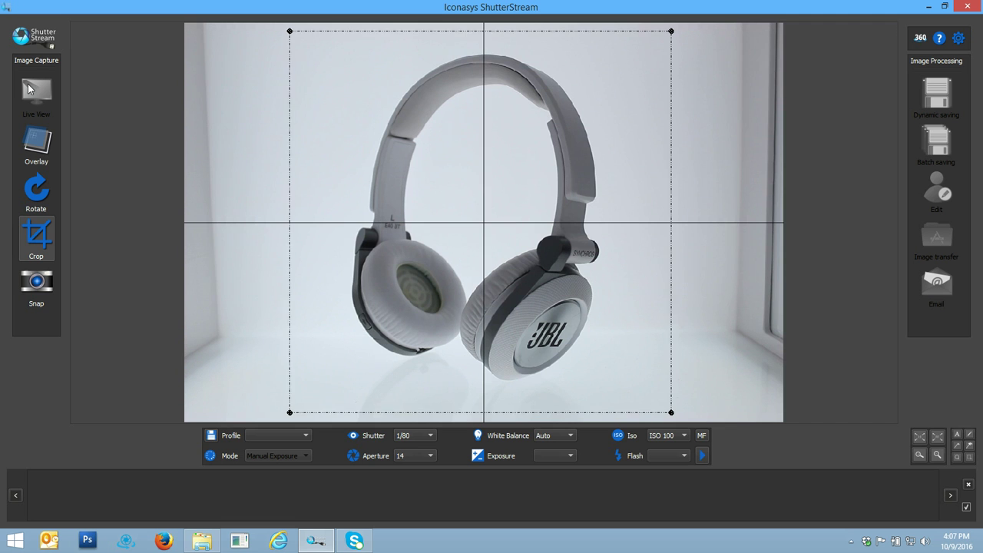
# - Set the shutter speed to 1/50, briefly trying 1/15 before settling back on 1/50
pyautogui.click(430, 443)
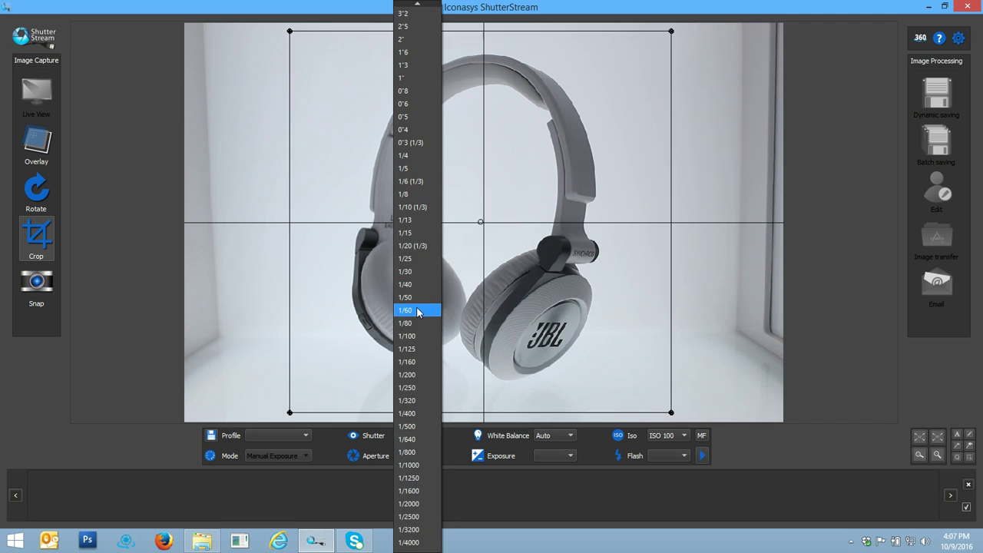
pyautogui.click(421, 296)
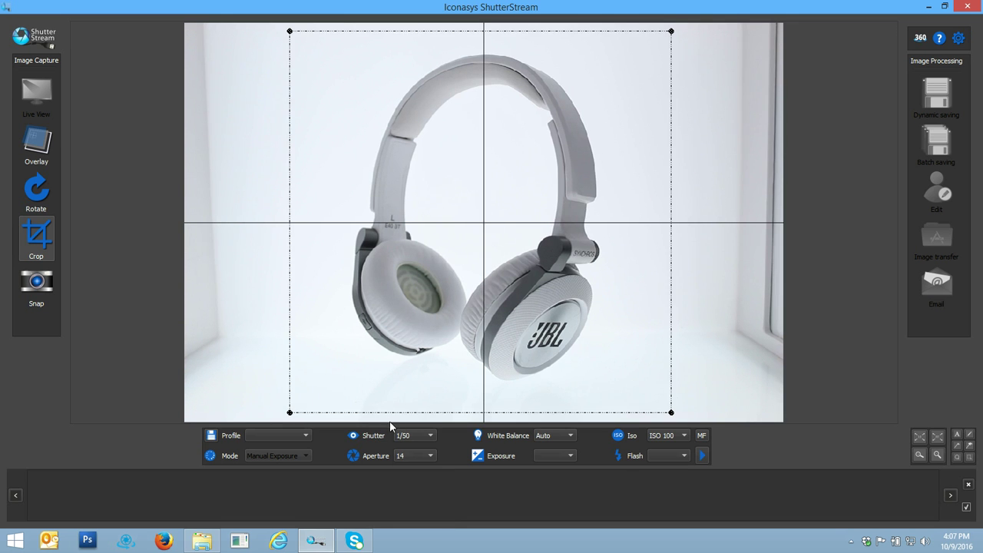
pyautogui.click(418, 437)
pyautogui.click(422, 231)
pyautogui.click(427, 435)
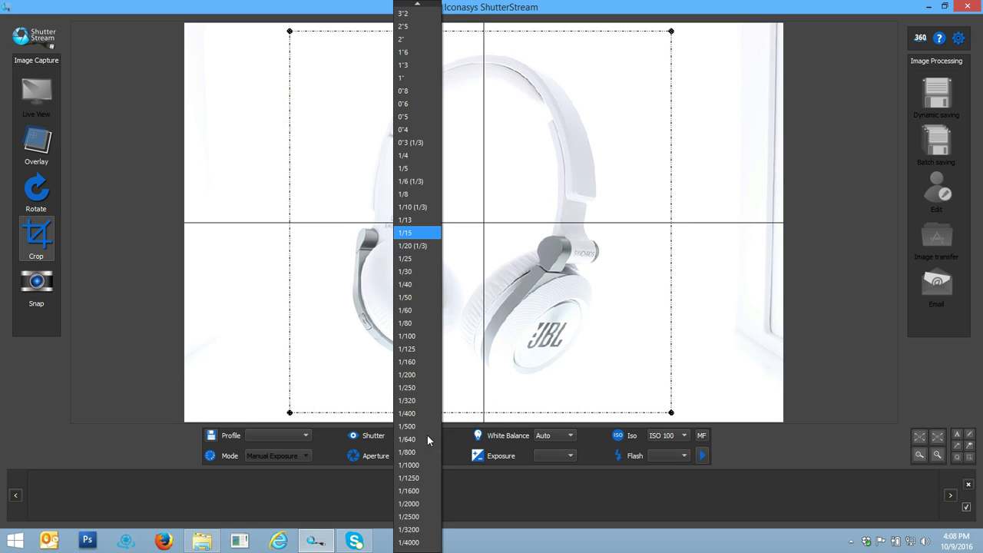
pyautogui.click(416, 298)
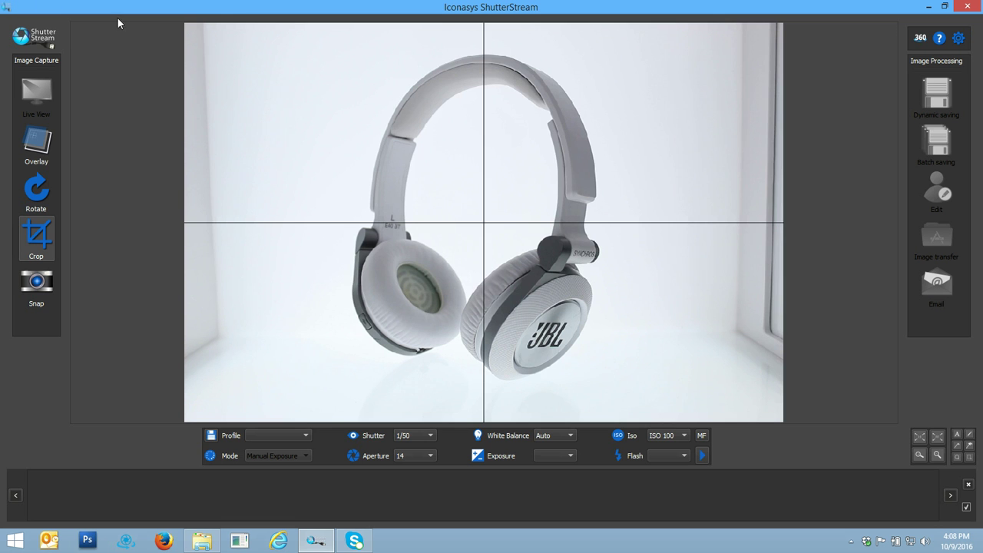
# - Draw a new crop frame over the headphones and shift it up-left to enclose them
pyautogui.moveTo(330, 40)
pyautogui.mouseDown()
pyautogui.moveTo(374, 111)
pyautogui.moveTo(625, 374)
pyautogui.moveTo(739, 527)
pyautogui.moveTo(622, 331)
pyautogui.moveTo(774, 471)
pyautogui.mouseUp()
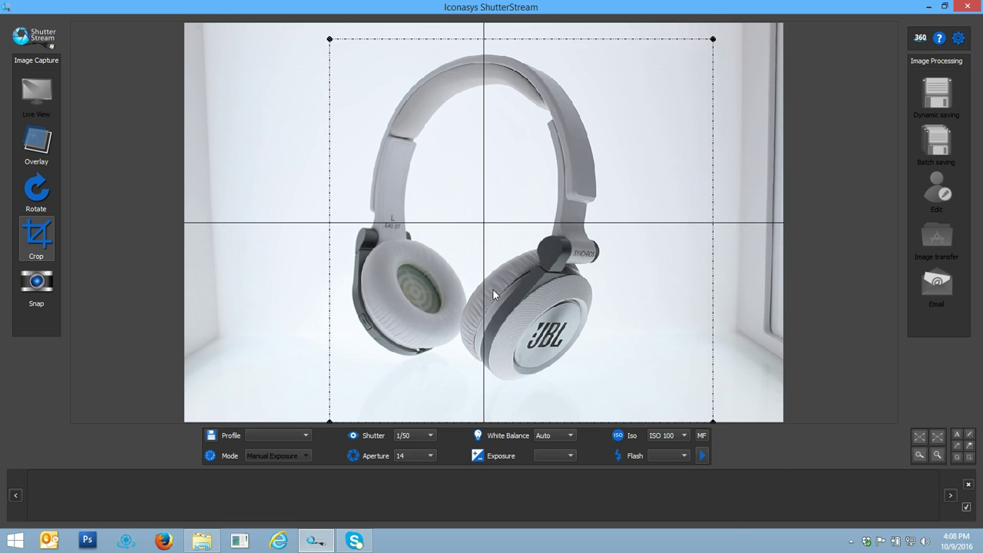
pyautogui.moveTo(493, 289)
pyautogui.mouseDown()
pyautogui.moveTo(467, 270)
pyautogui.moveTo(452, 278)
pyautogui.mouseUp()
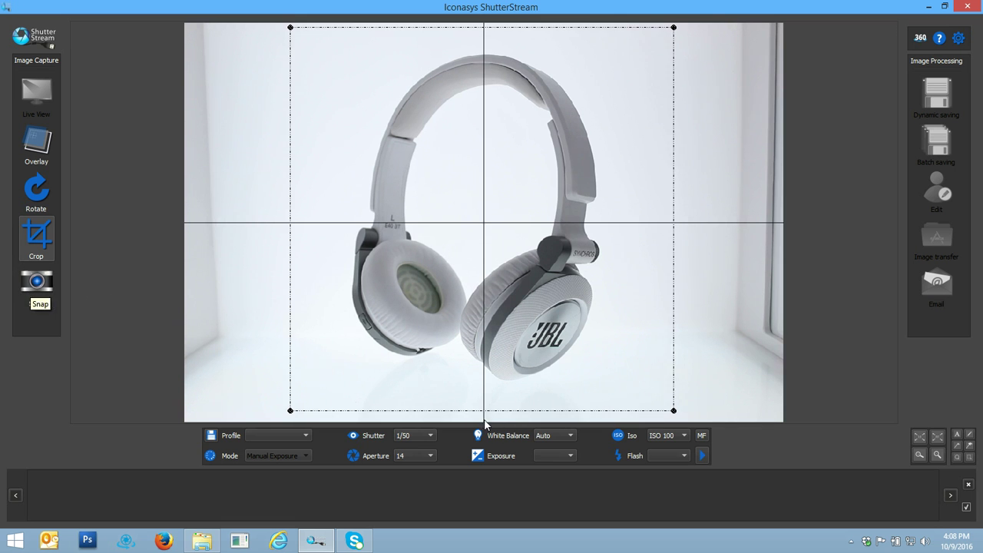
# - Refocus the lens manually until the headphones are sharp, then capture the front view
pyautogui.click(701, 436)
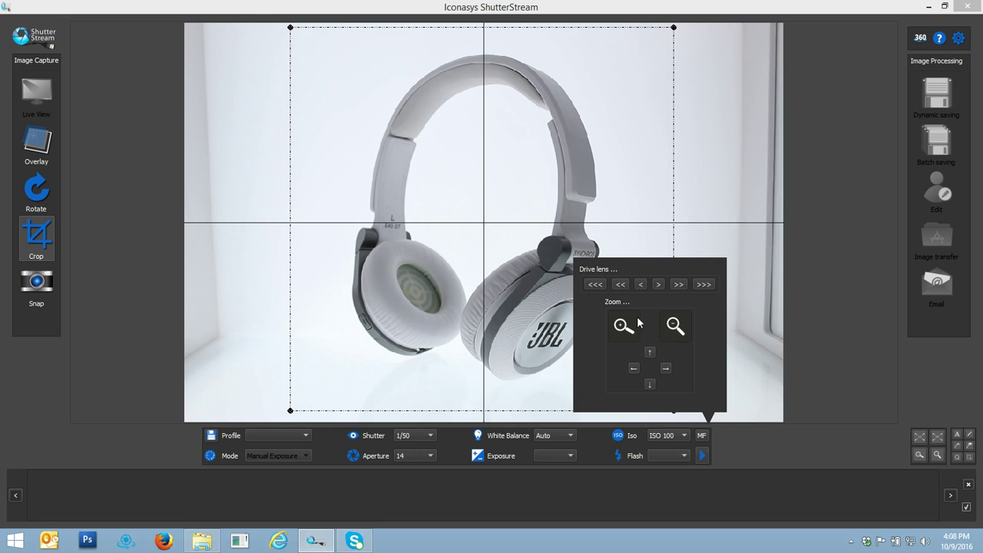
pyautogui.click(596, 285)
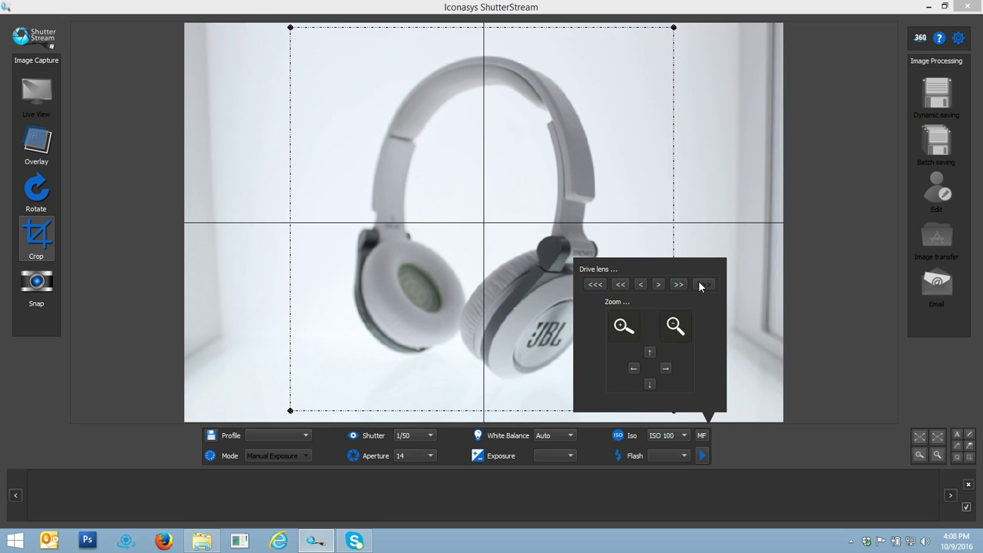
pyautogui.click(700, 285)
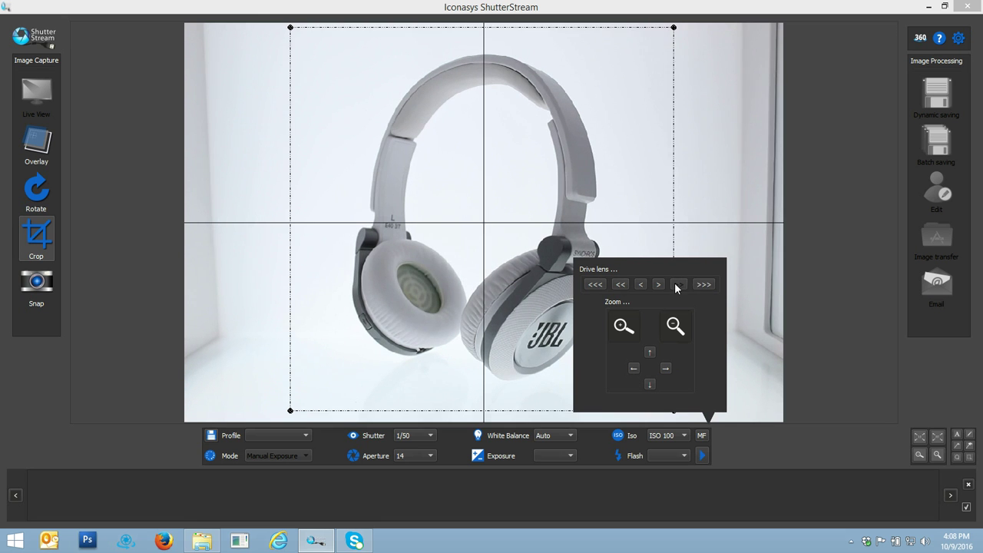
pyautogui.click(676, 285)
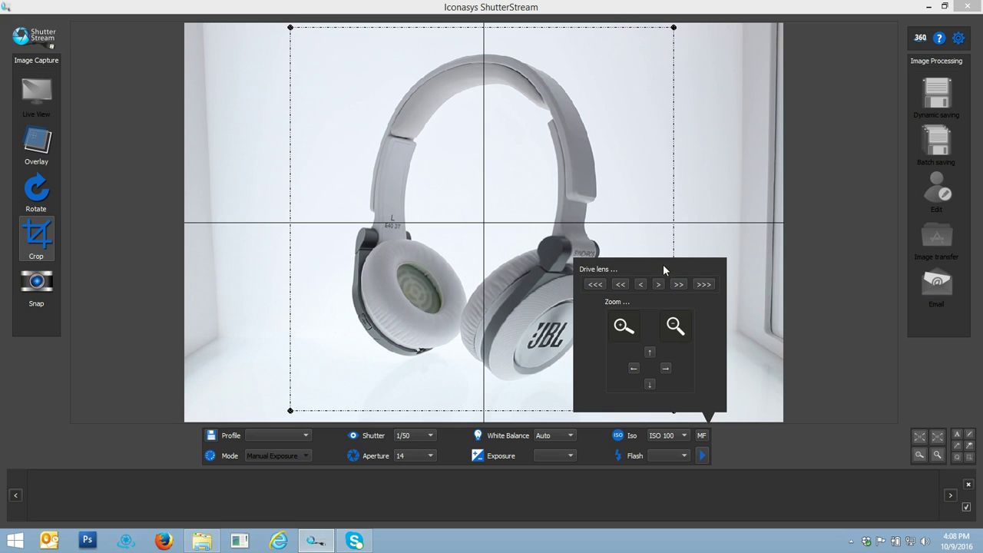
pyautogui.click(39, 283)
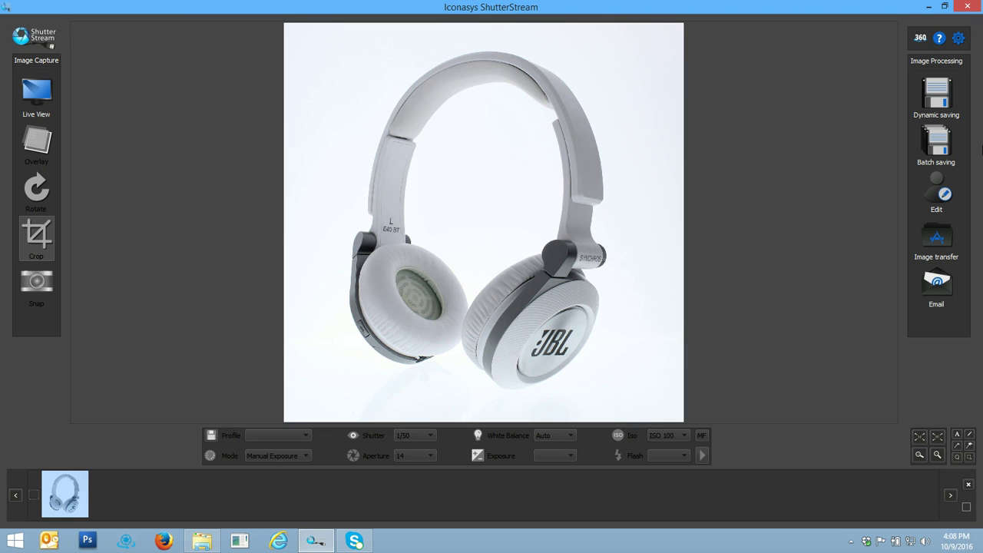
# - Capture a side-view photo showing the JBL logo, then return to the live feed
pyautogui.click(40, 97)
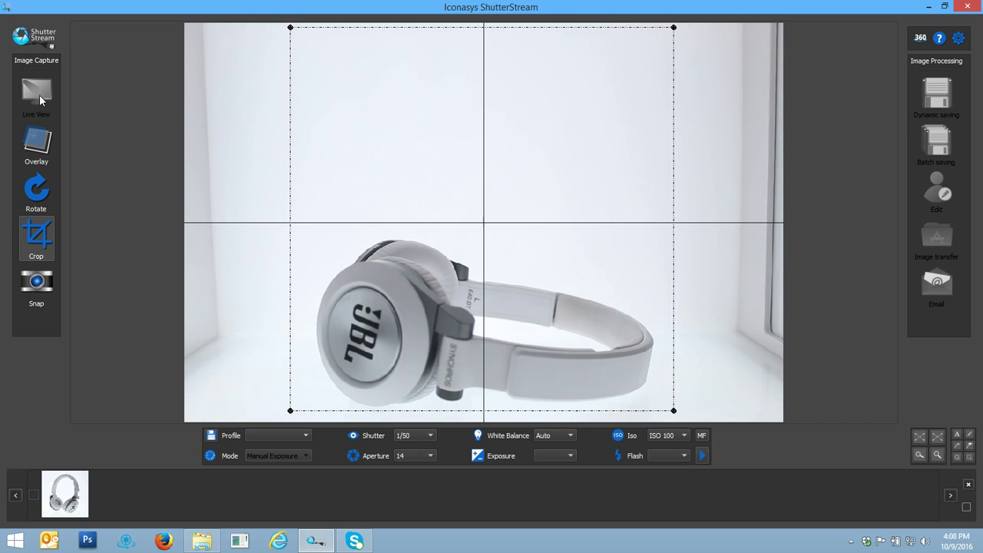
pyautogui.click(38, 281)
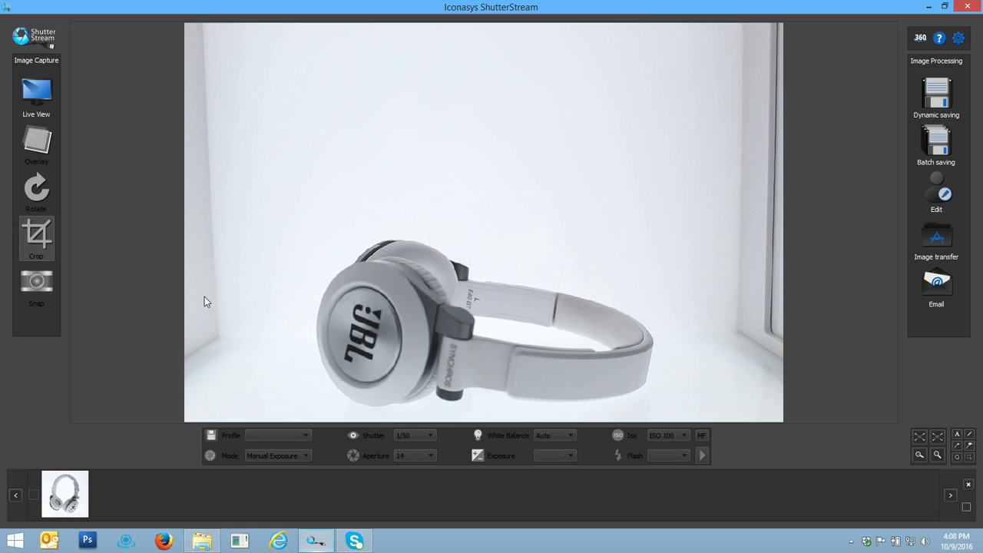
pyautogui.click(39, 94)
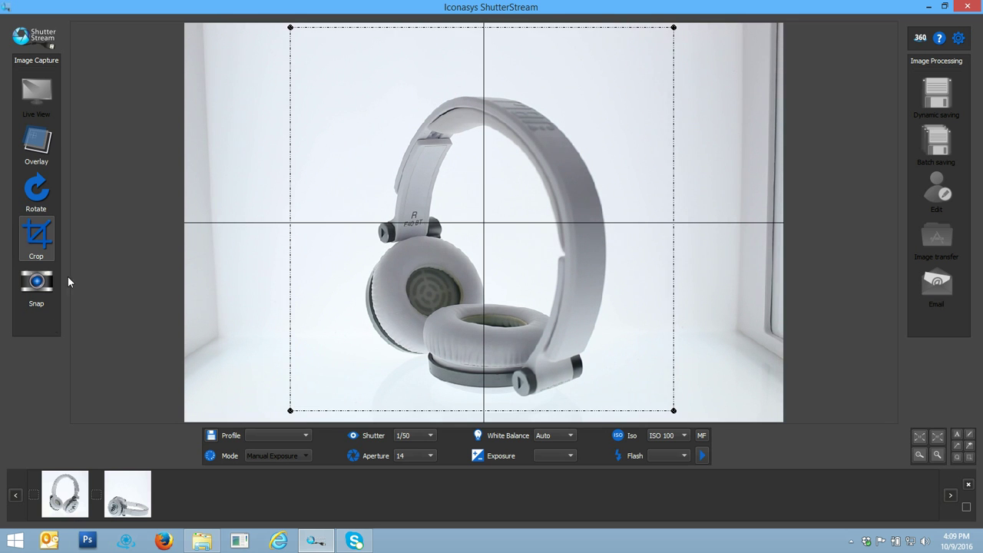
# - Capture an angled view and a flat side view of the headphones
pyautogui.click(36, 282)
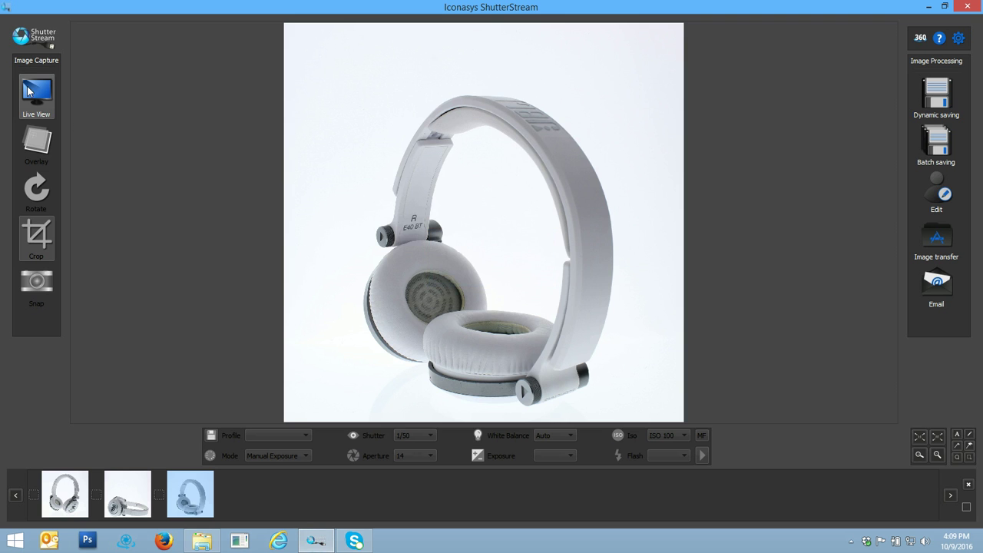
pyautogui.click(29, 91)
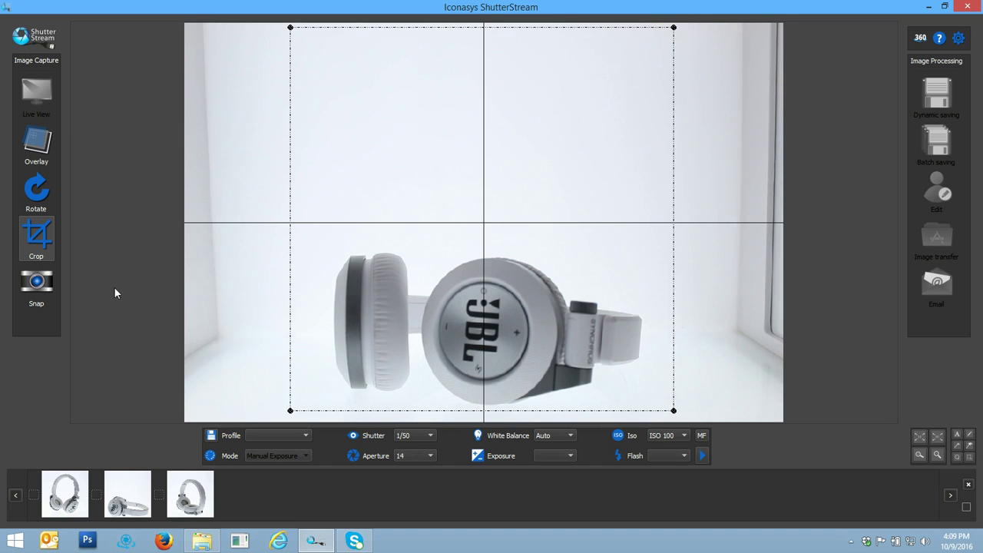
pyautogui.click(35, 284)
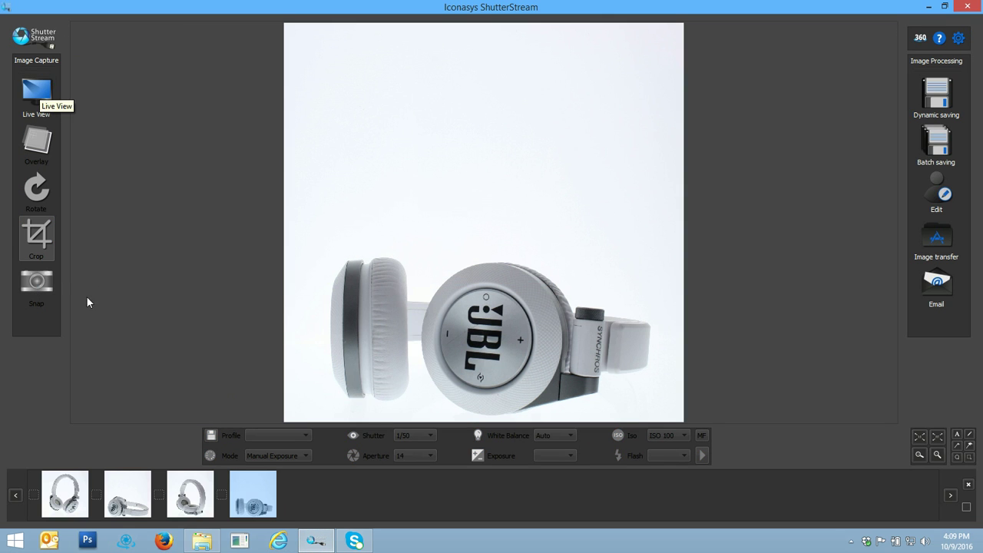
# - Review each of the four captured thumbnails, then return to the live feed
pyautogui.click(66, 491)
pyautogui.click(132, 501)
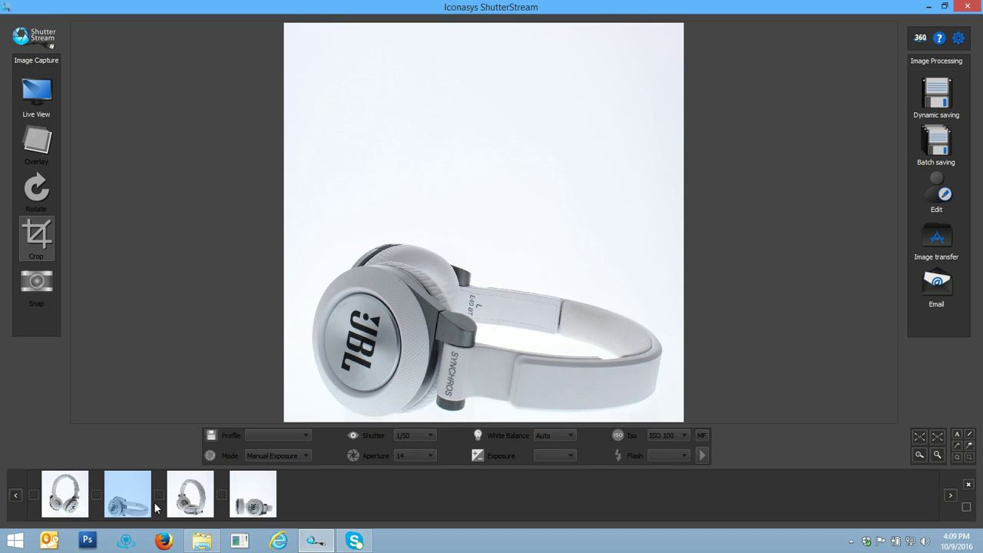
pyautogui.click(197, 495)
pyautogui.click(253, 495)
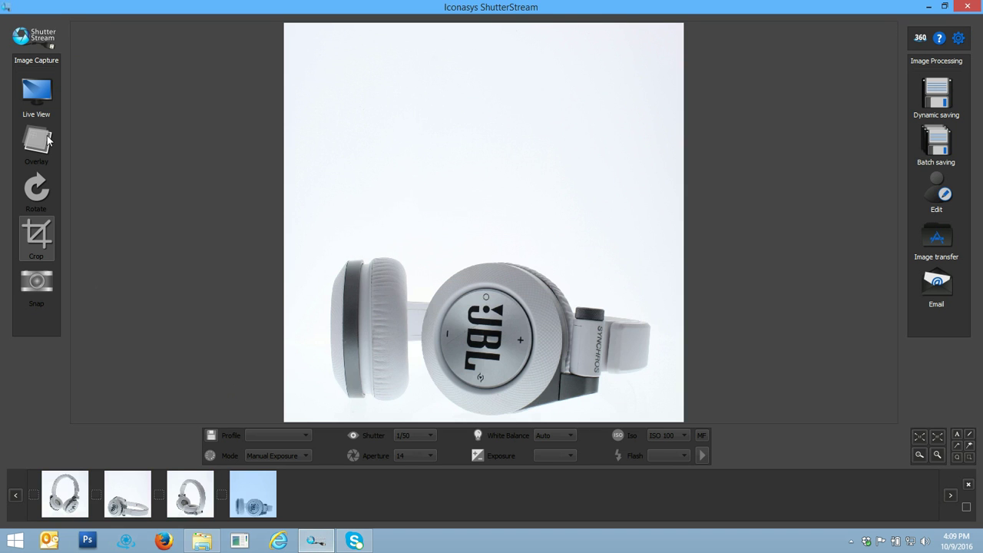
pyautogui.click(39, 92)
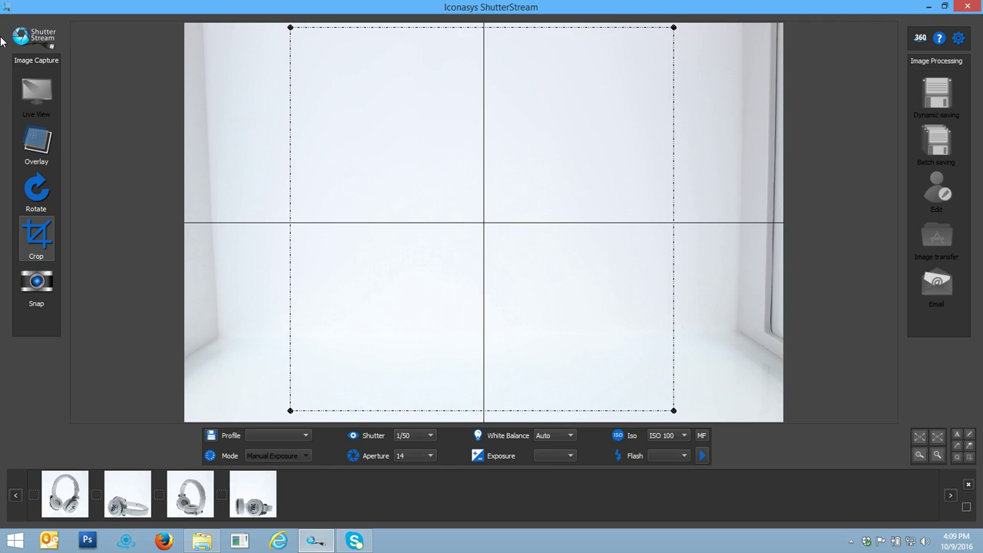
# - Capture a fifth shot of the empty white light box
pyautogui.click(30, 292)
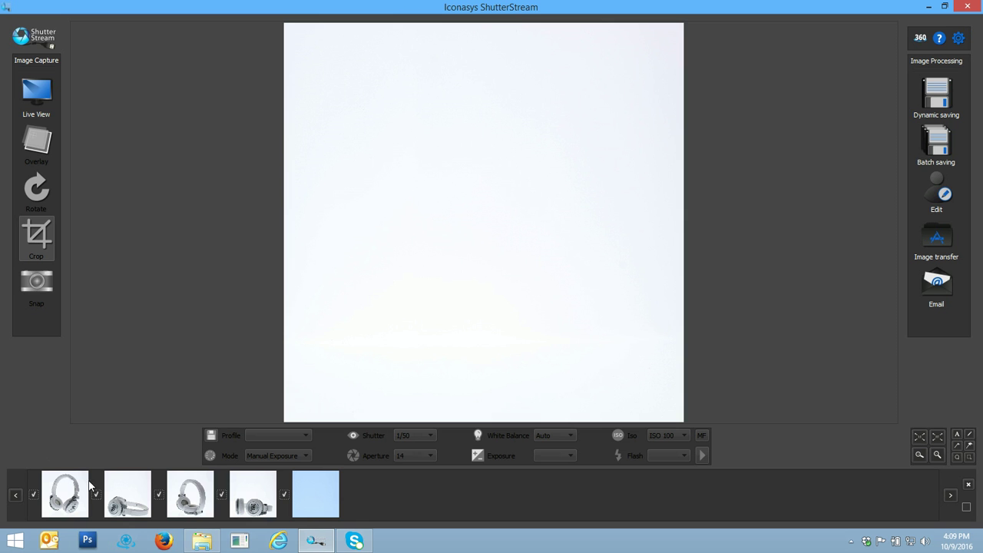
# - Add the empty light-box shot to the backgrounds gallery, then display the front-view headphone photo
pyautogui.click(938, 194)
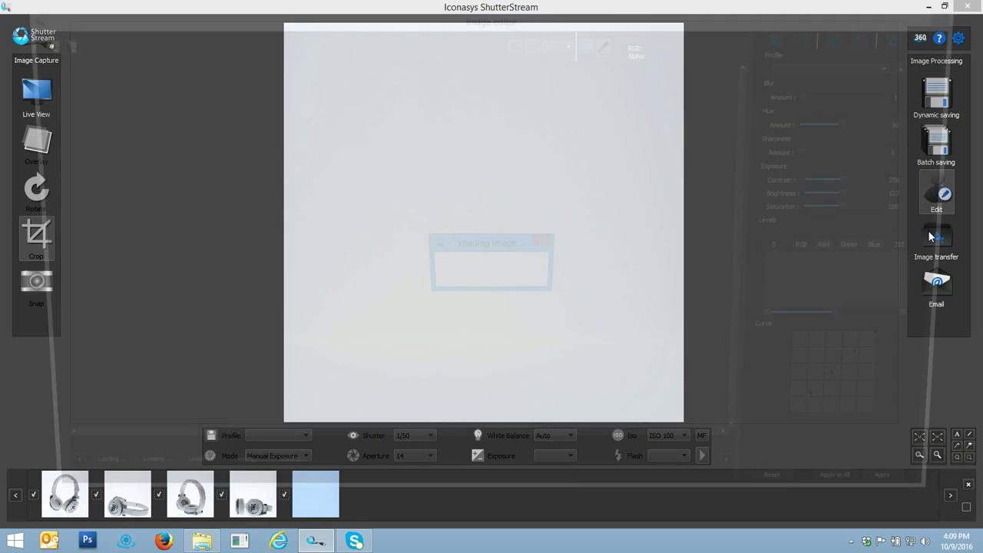
pyautogui.click(292, 471)
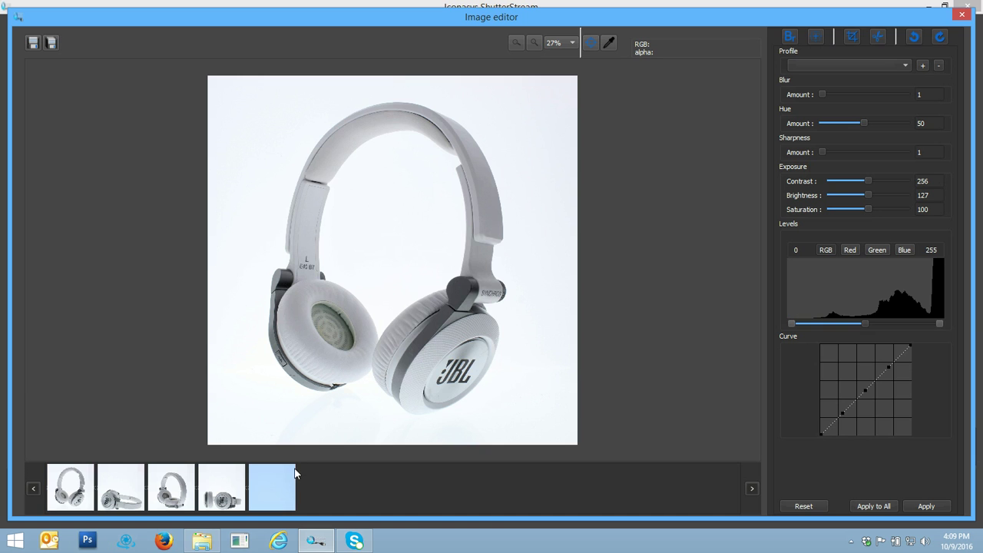
pyautogui.click(788, 38)
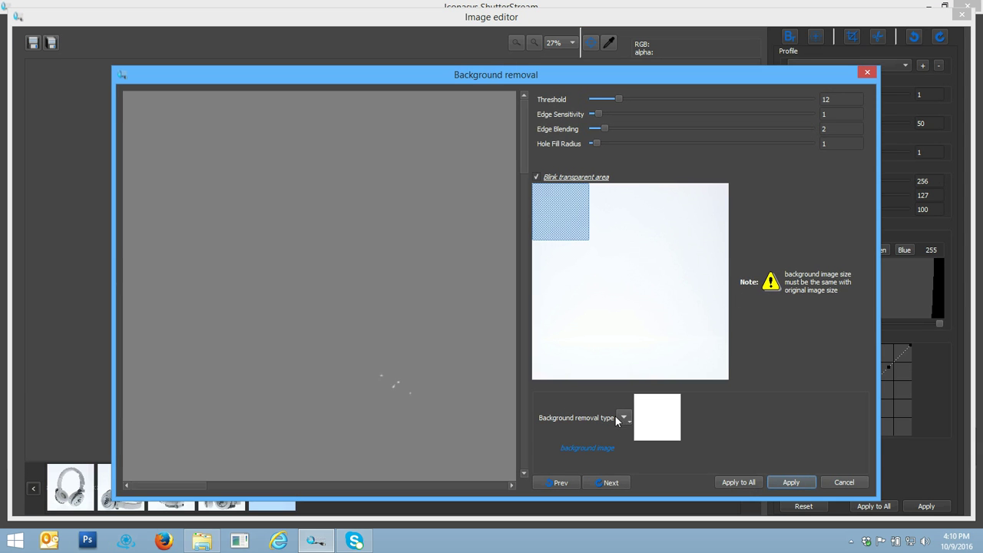
pyautogui.click(623, 418)
pyautogui.click(643, 462)
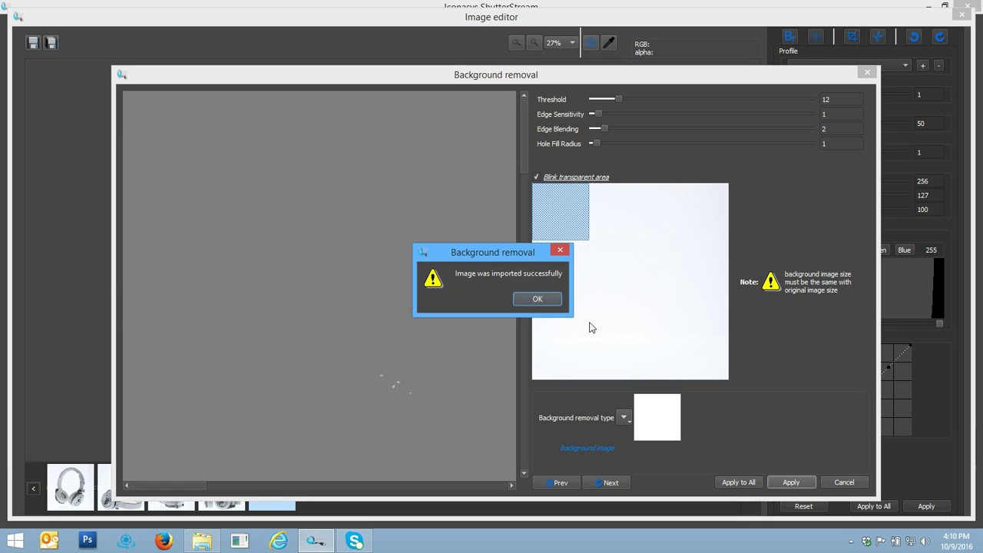
pyautogui.click(540, 301)
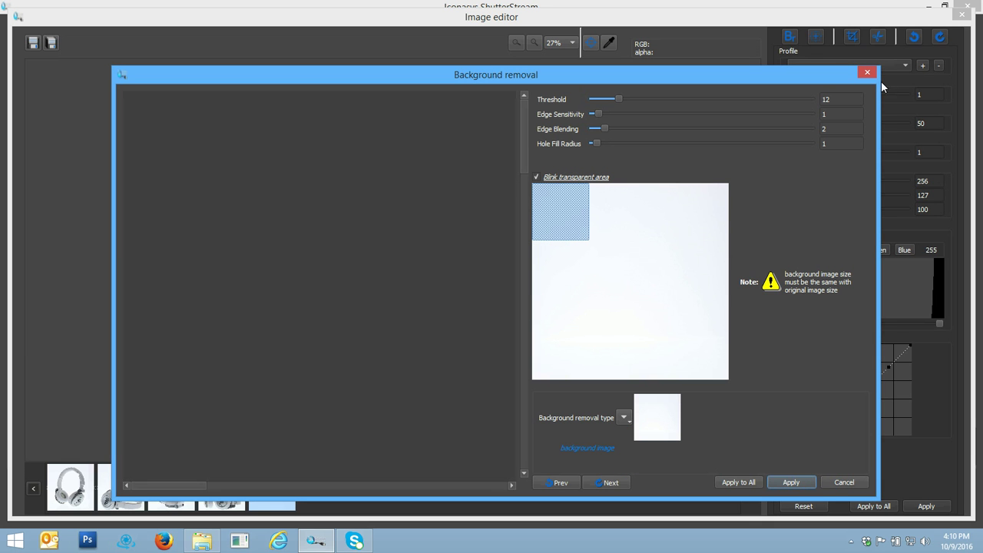
pyautogui.click(867, 72)
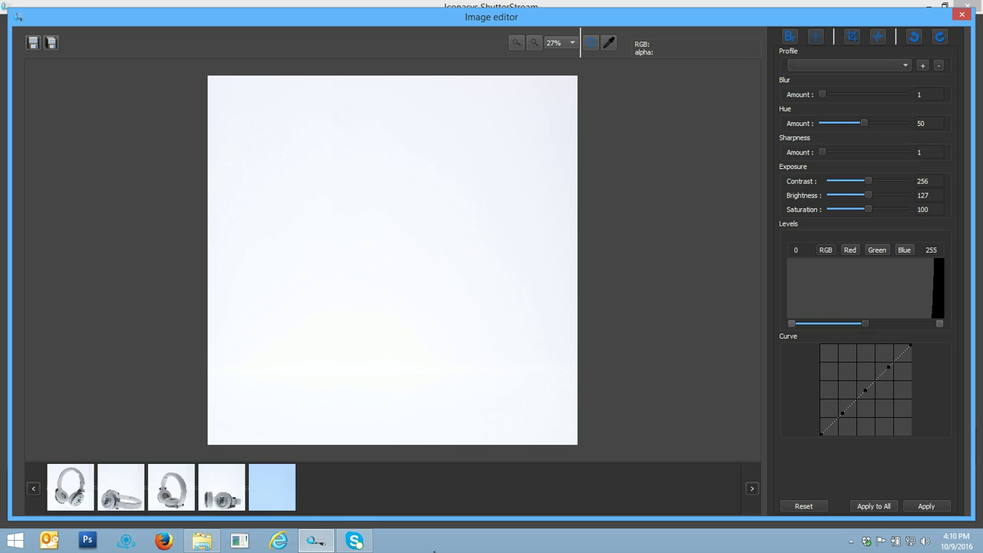
pyautogui.click(218, 486)
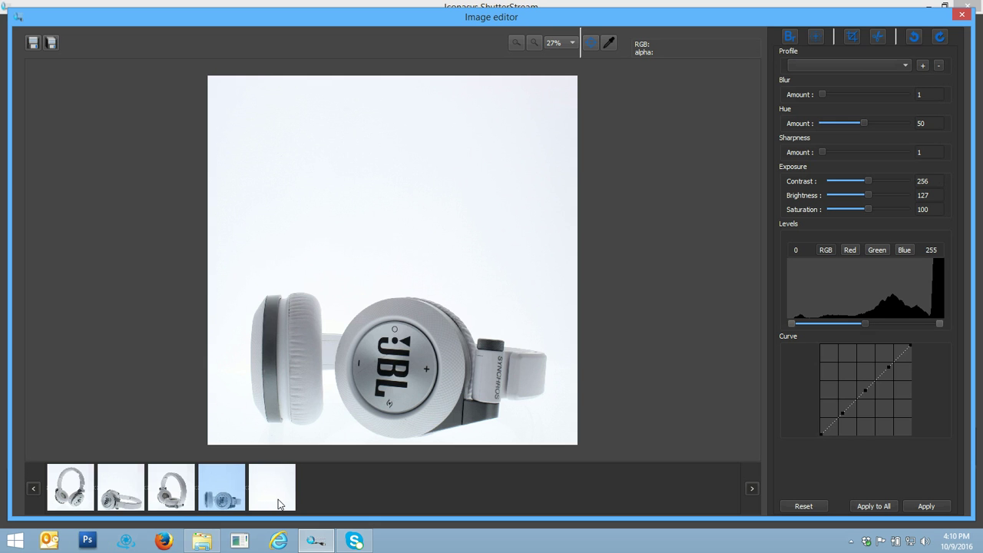
pyautogui.click(89, 479)
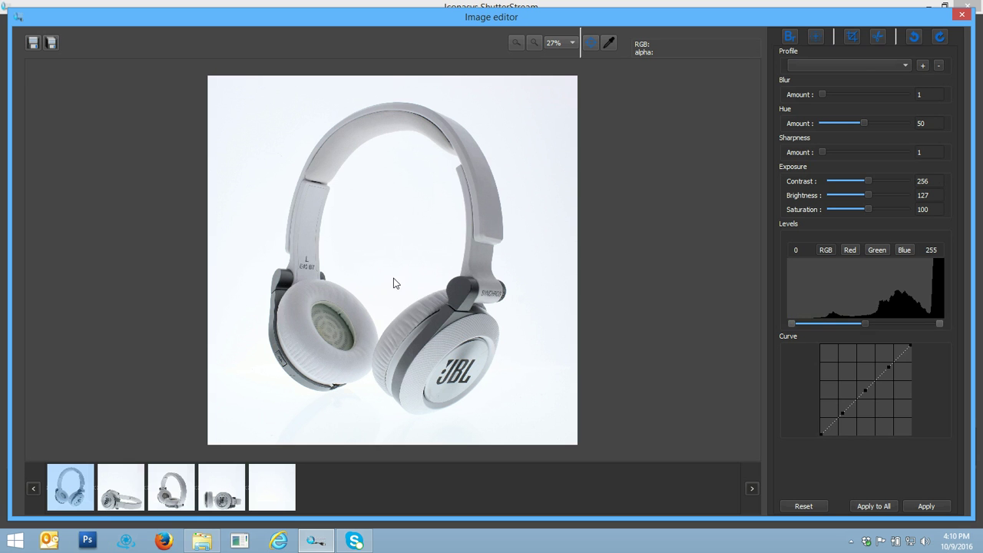
# - Tune background removal to Threshold 15 and Edge Blending 3, checking the headband edges in preview
pyautogui.click(790, 37)
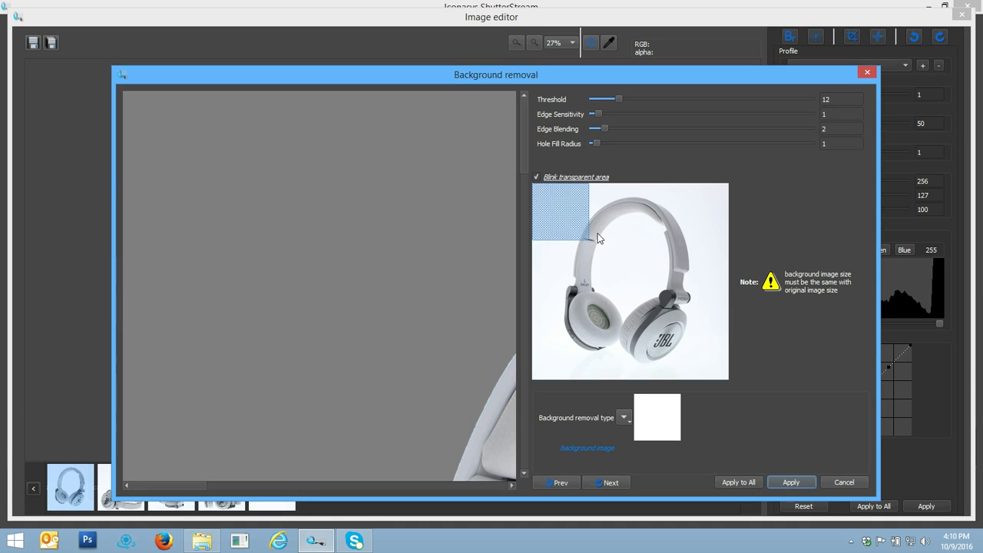
pyautogui.moveTo(590, 199); pyautogui.dragTo(576, 224)
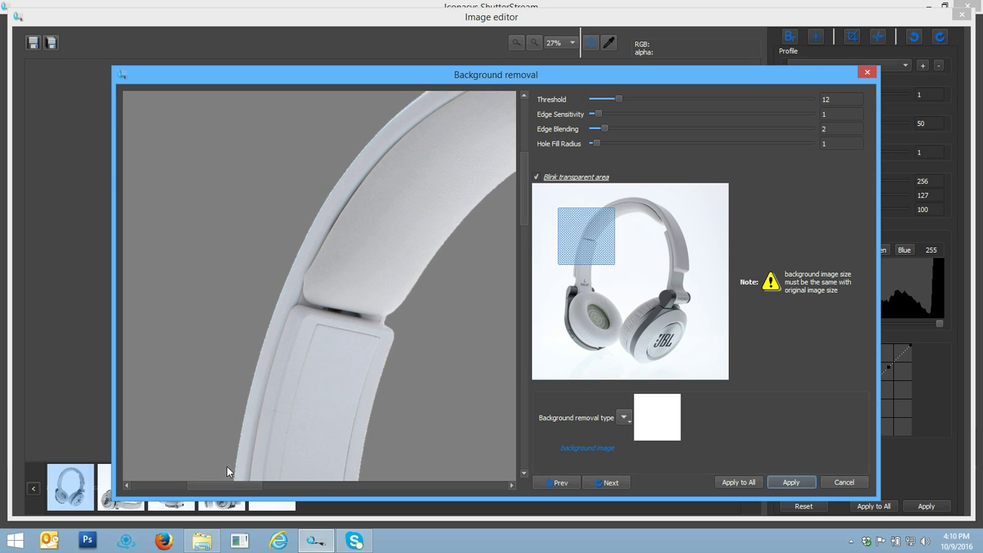
pyautogui.moveTo(624, 99); pyautogui.dragTo(583, 99)
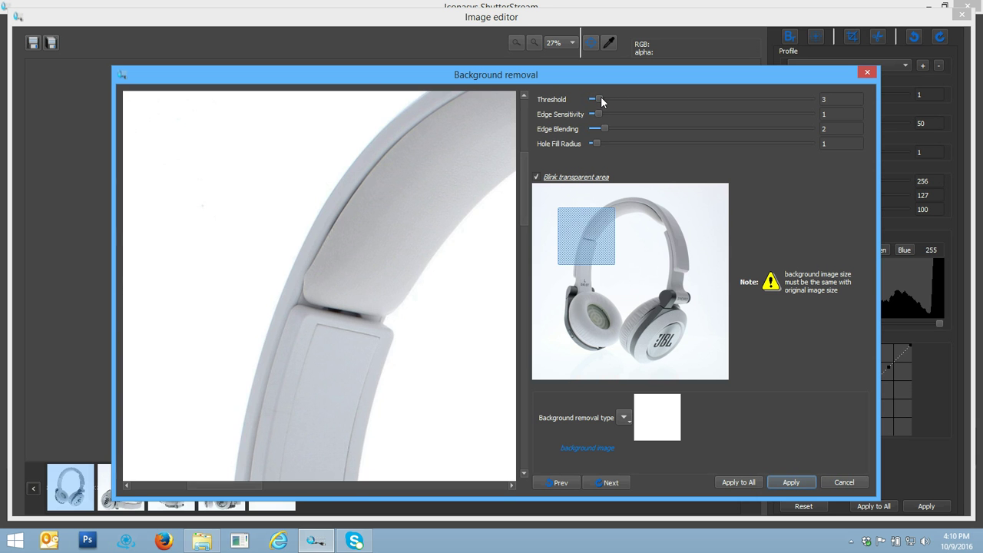
pyautogui.moveTo(670, 99); pyautogui.dragTo(807, 102)
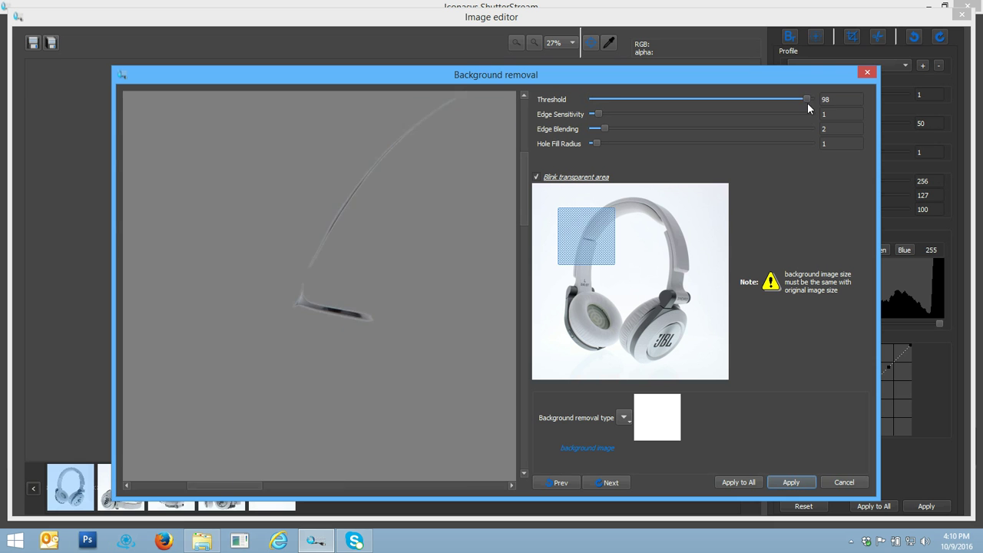
pyautogui.moveTo(735, 103); pyautogui.dragTo(669, 102)
pyautogui.click(626, 100)
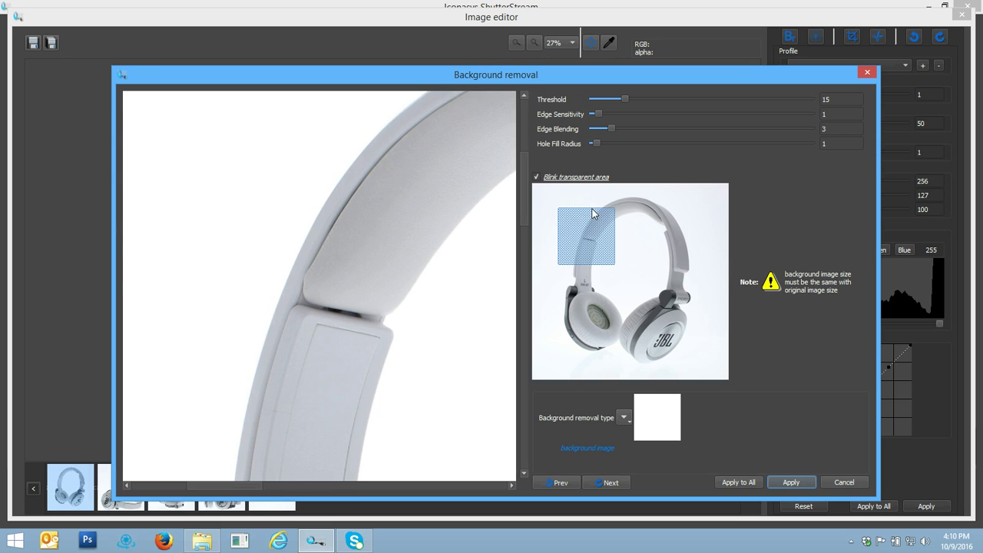
pyautogui.moveTo(586, 237); pyautogui.dragTo(634, 336)
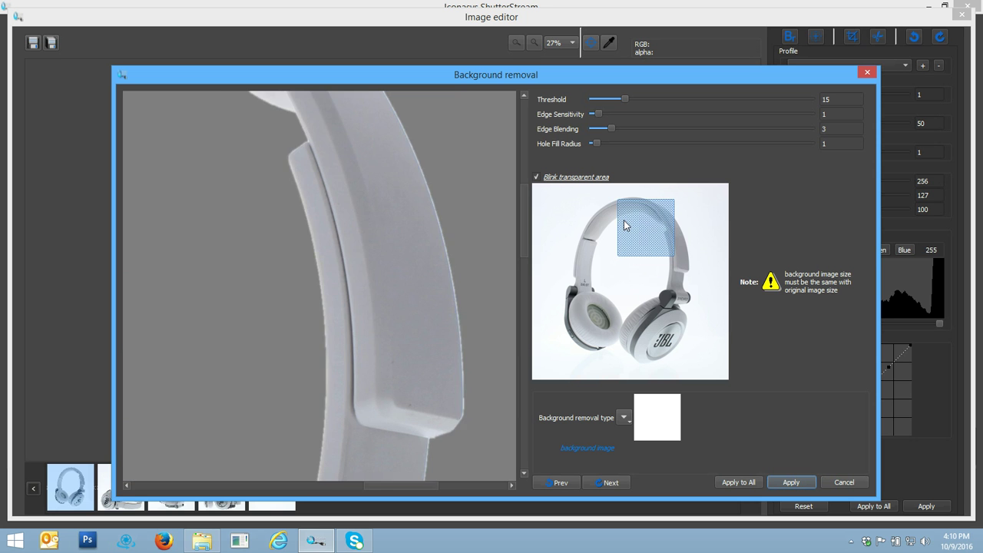
# - Run the background removal on every headphone photo in the batch
pyautogui.click(751, 482)
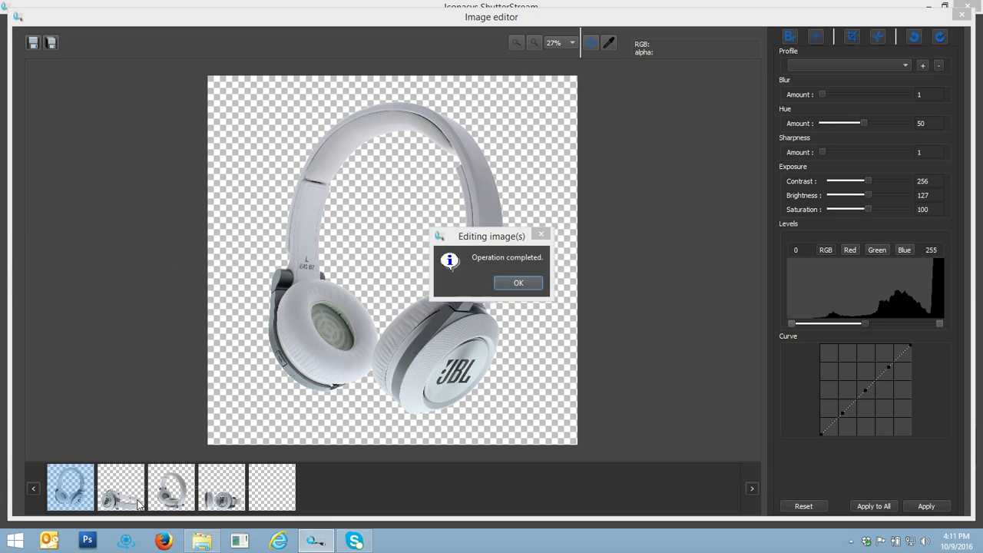
# - Dismiss the completion message and browse the second, third, fifth and fourth headphone cut-outs
pyautogui.click(515, 284)
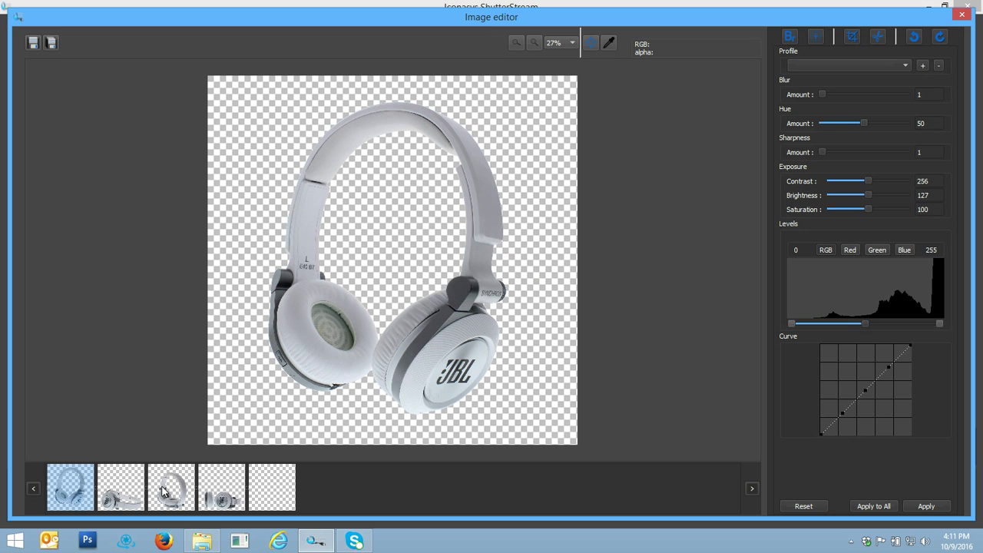
pyautogui.click(128, 495)
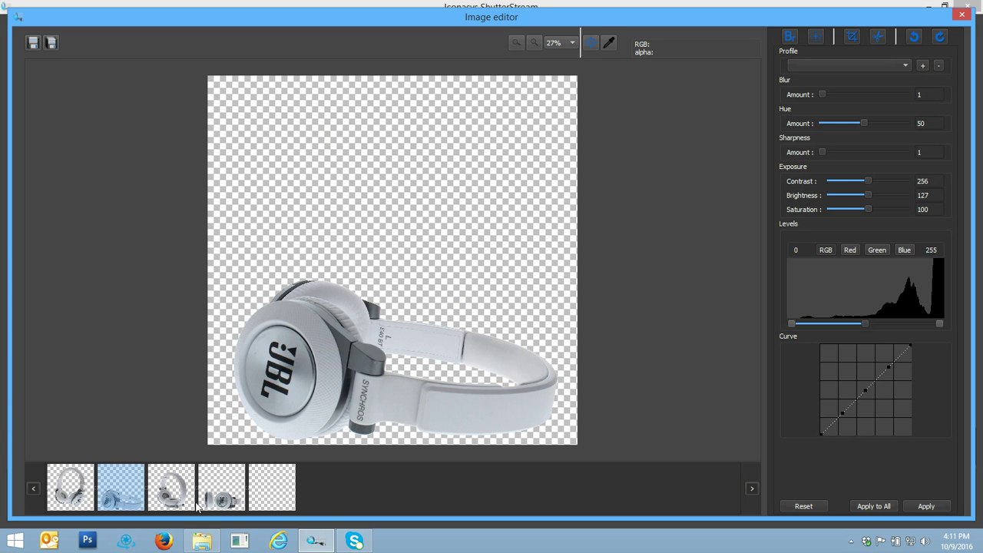
pyautogui.click(202, 504)
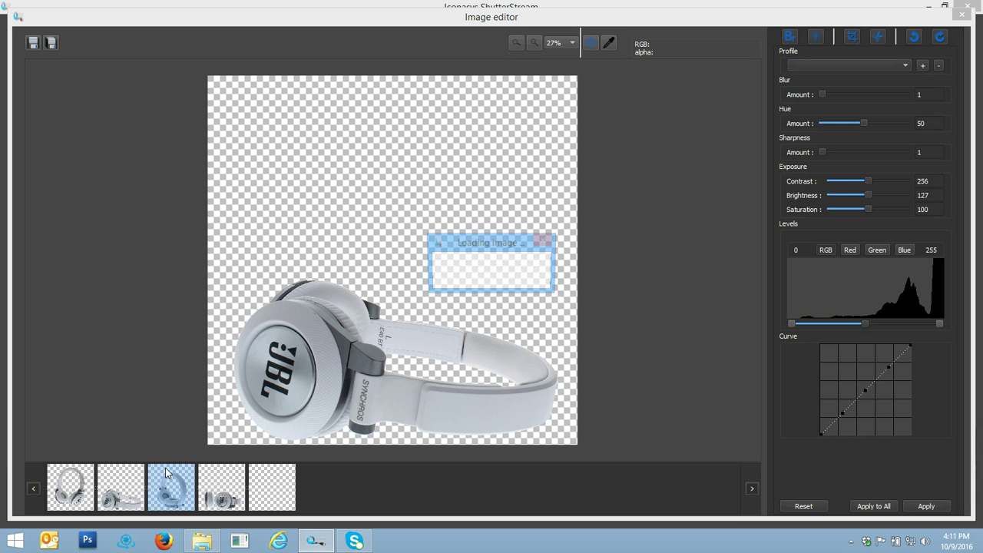
pyautogui.click(251, 496)
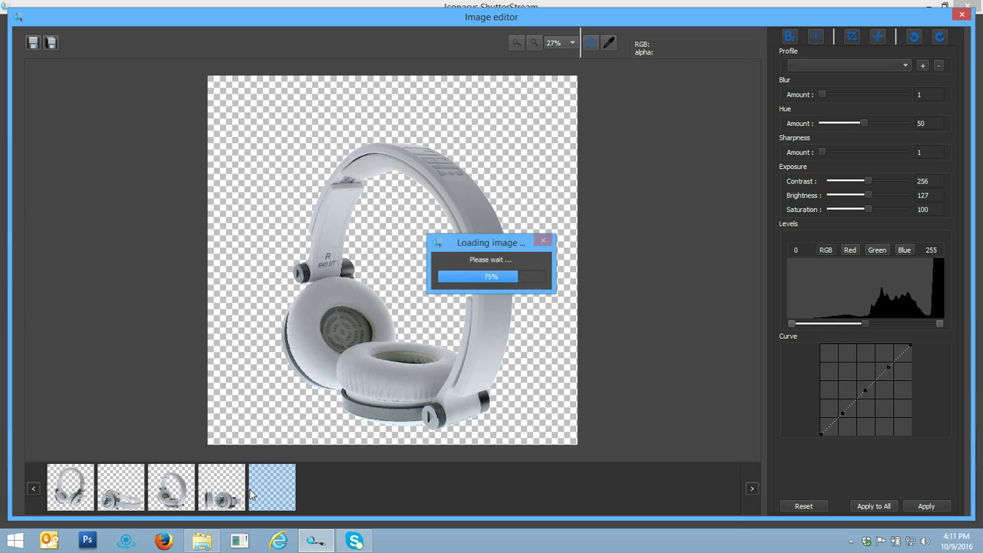
pyautogui.click(210, 505)
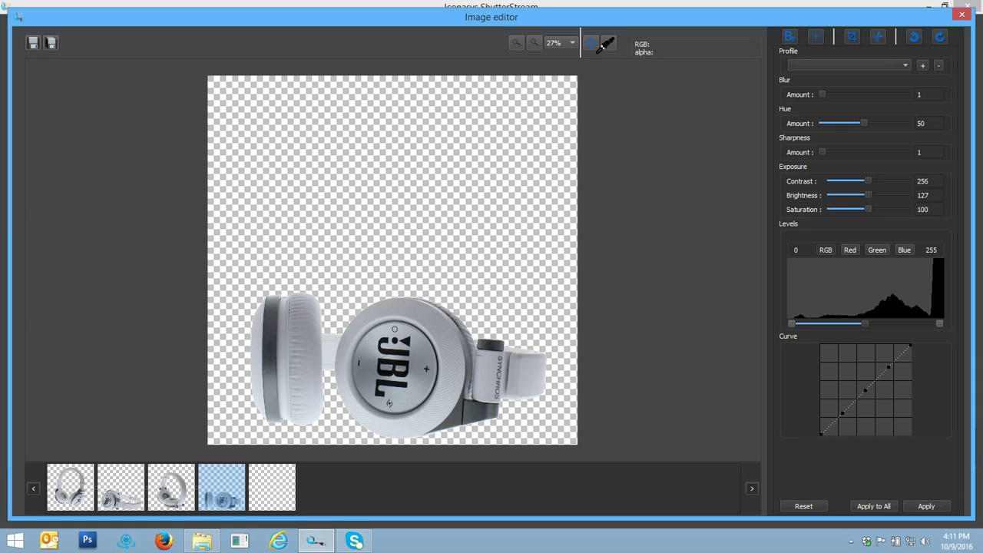
# - Zoom the fourth headphone photo to 100% and pan around to inspect its edges
pyautogui.click(569, 43)
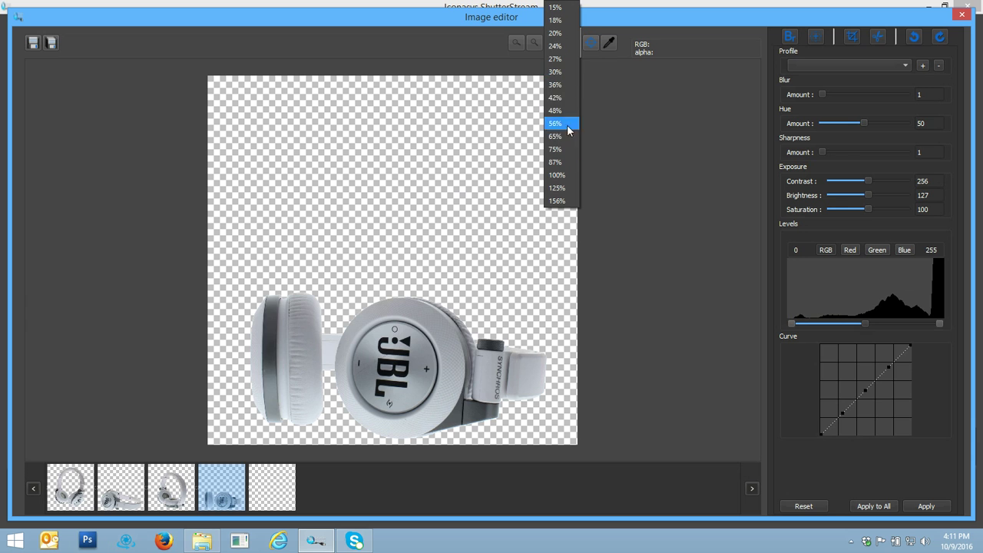
pyautogui.click(557, 175)
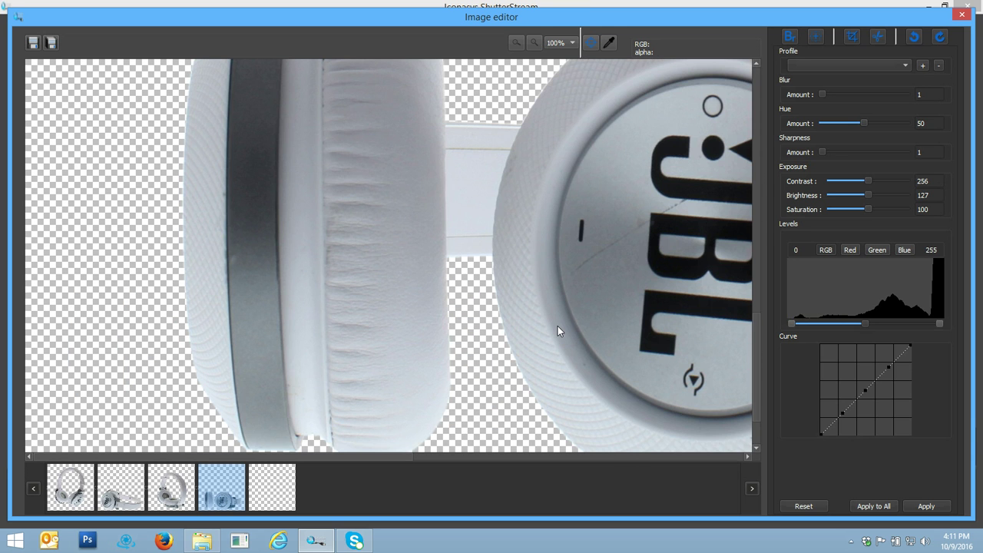
pyautogui.scroll(-1, 406, 343)
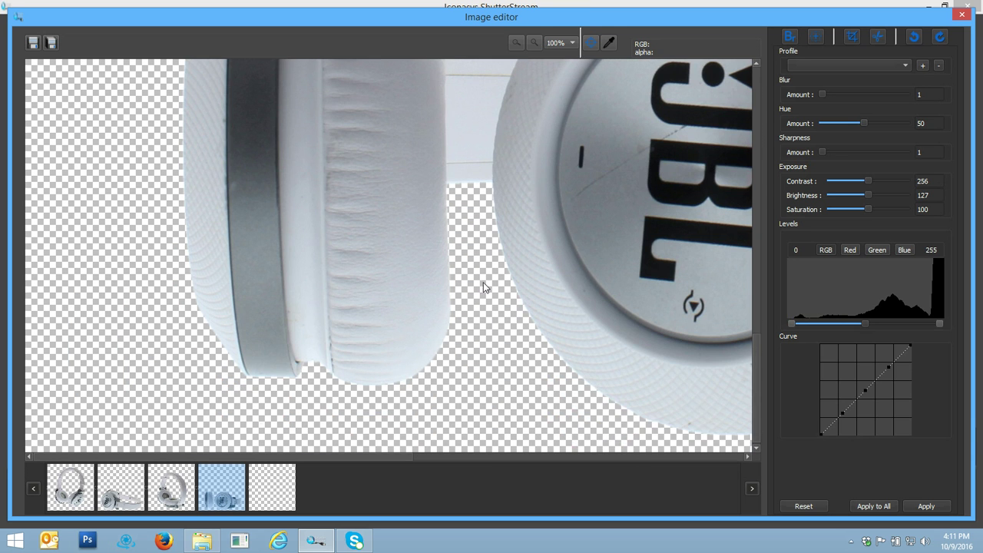
pyautogui.scroll(3, 485, 318)
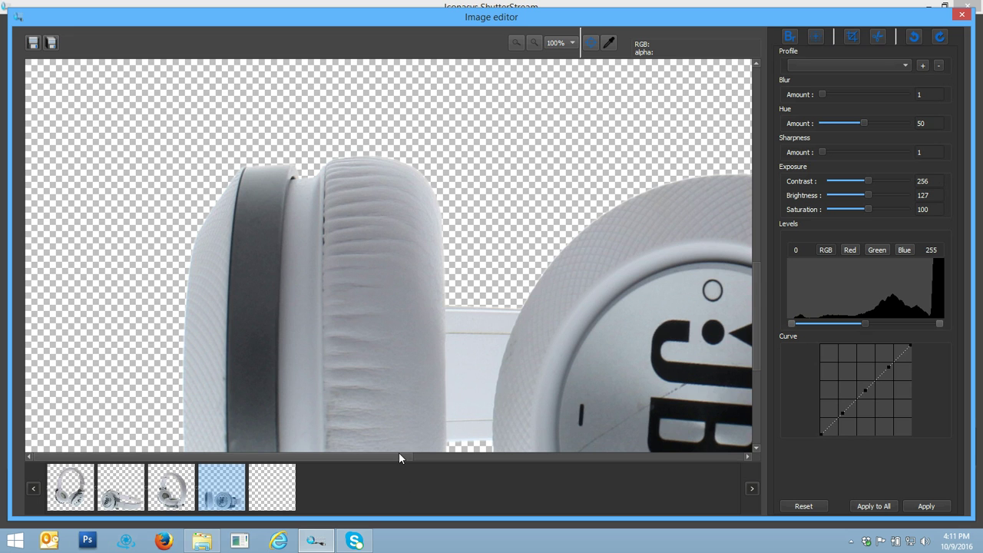
pyautogui.moveTo(408, 457); pyautogui.dragTo(722, 464)
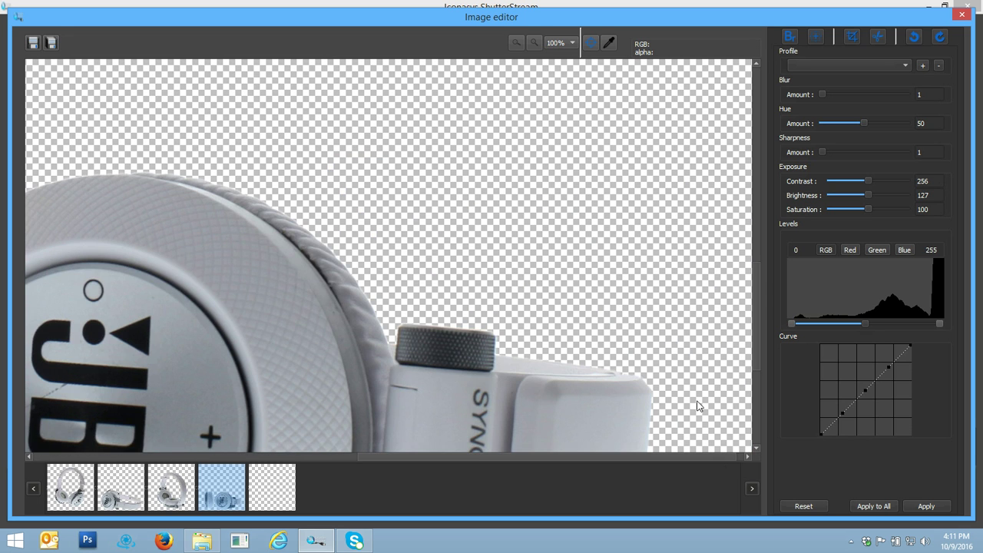
pyautogui.scroll(-3, 669, 314)
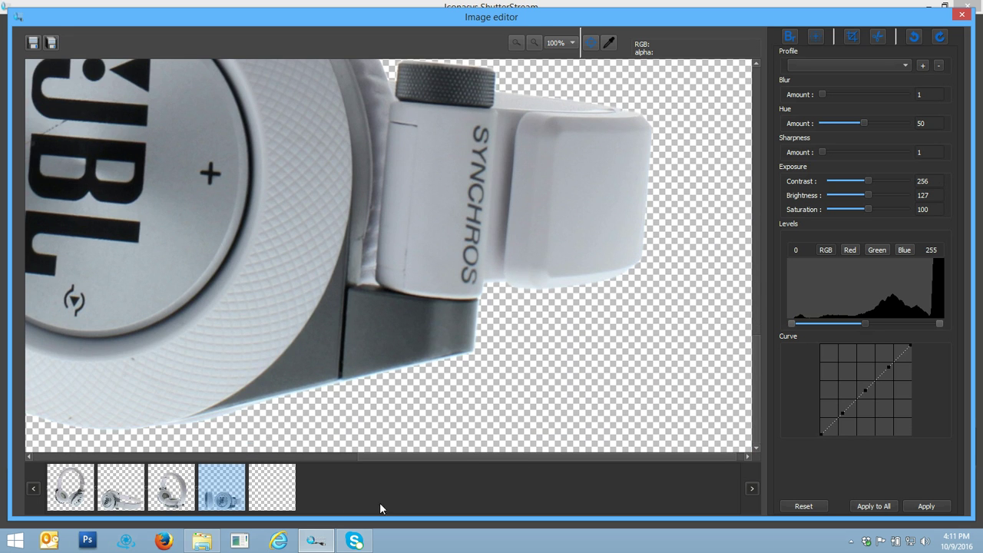
# - Inspect the third photo's edges at 100% zoom, then return to the side-view headphone photo
pyautogui.click(187, 497)
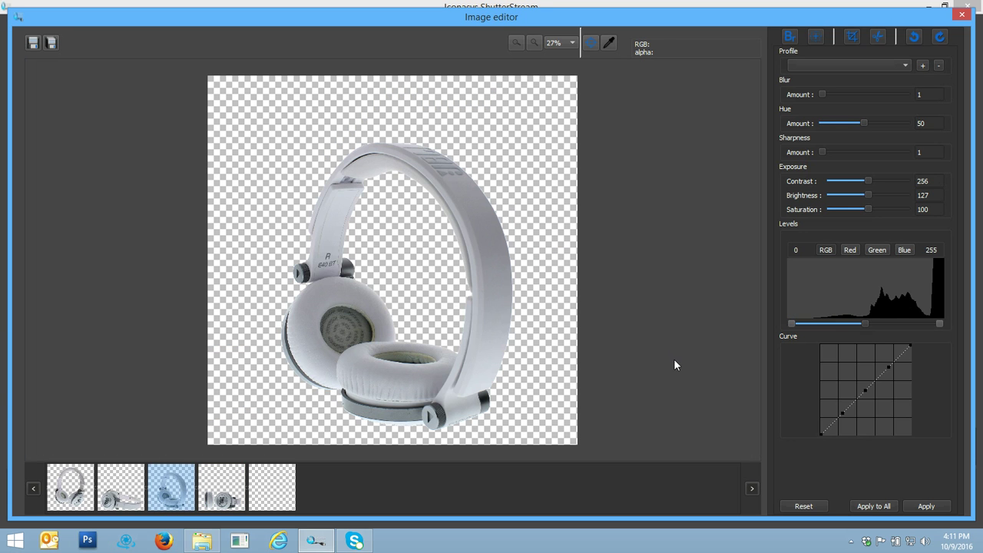
pyautogui.click(571, 46)
pyautogui.click(563, 171)
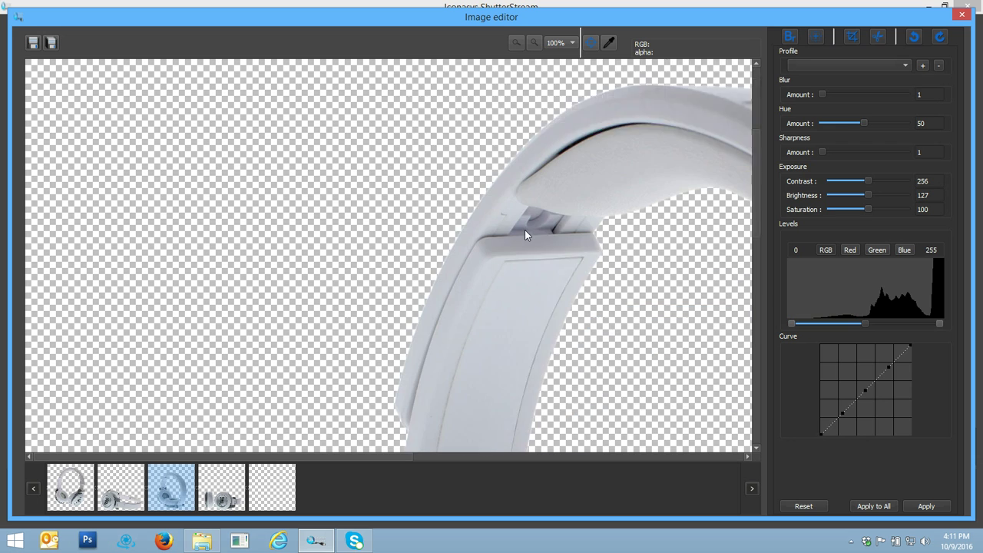
pyautogui.scroll(-10, 536, 245)
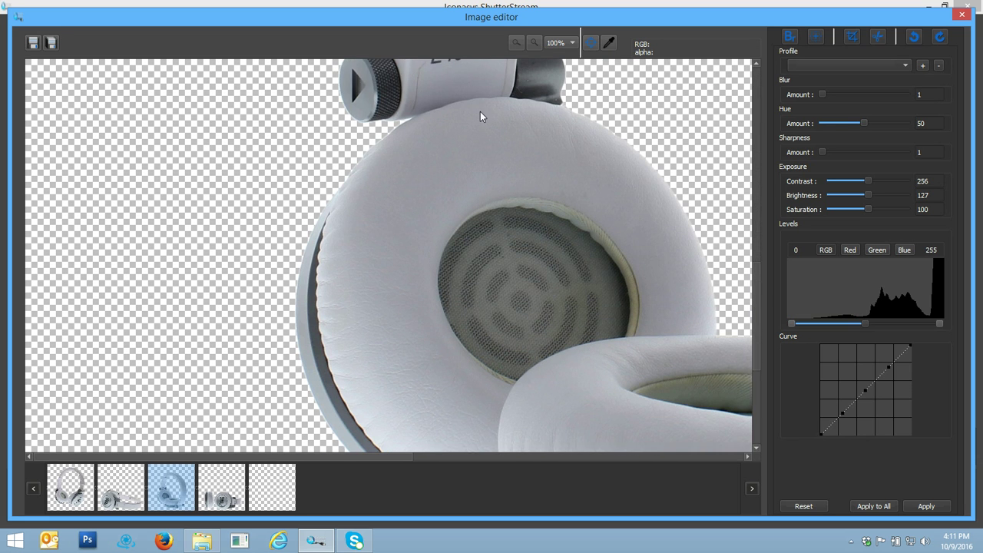
pyautogui.scroll(-3, 476, 108)
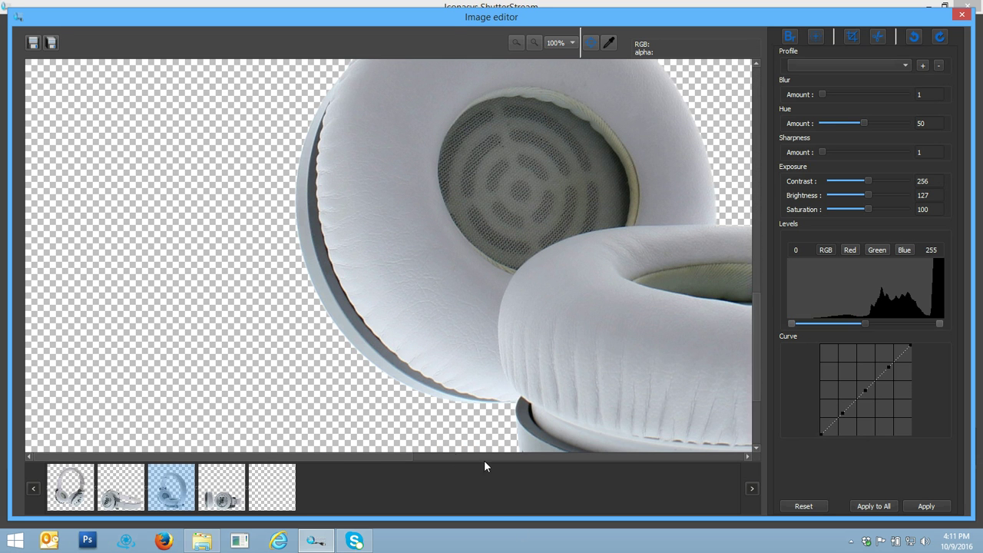
pyautogui.moveTo(420, 455); pyautogui.dragTo(693, 456)
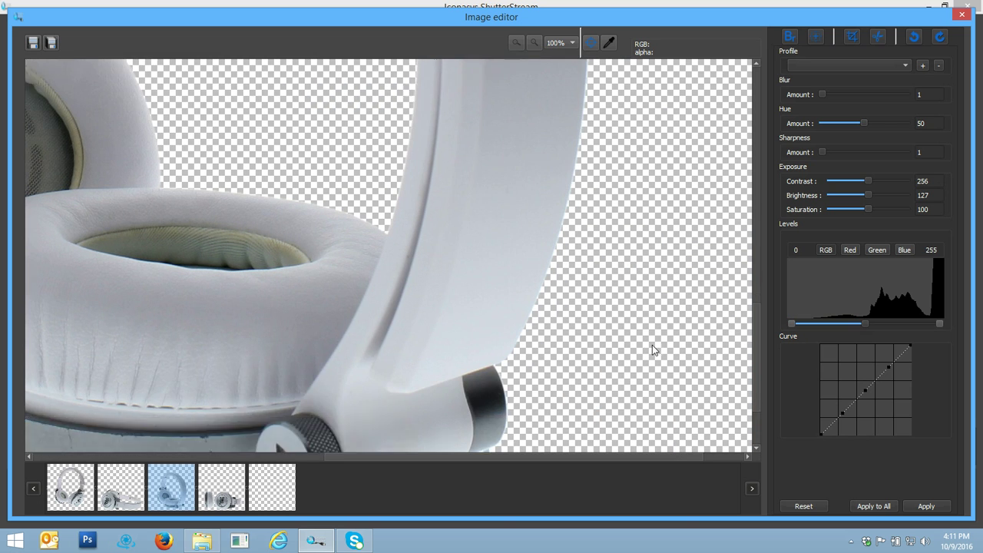
pyautogui.scroll(-3, 652, 344)
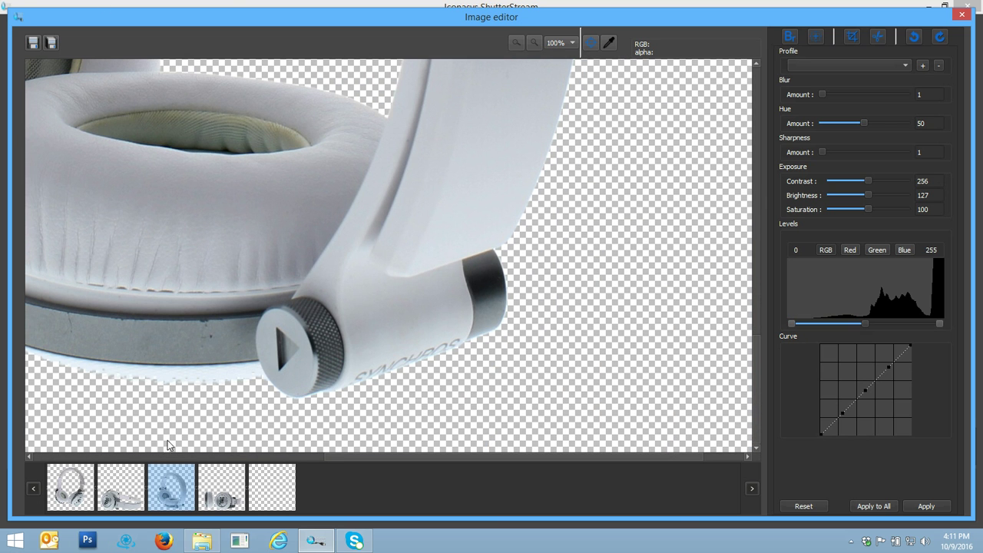
pyautogui.click(136, 482)
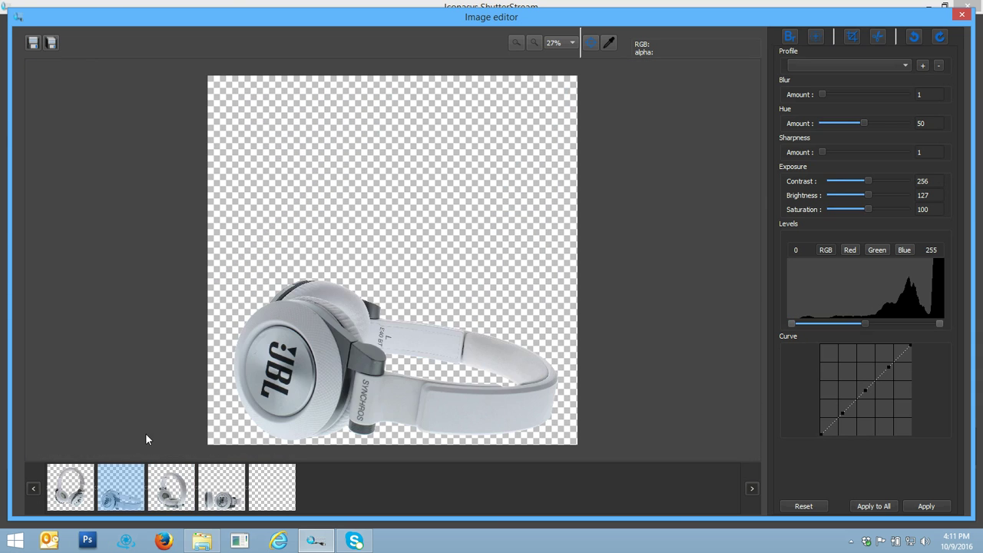
# - Batch-save all images under master name 'Sample-' as 1000px JPGs and PNGs to the Sample folder
pyautogui.click(35, 40)
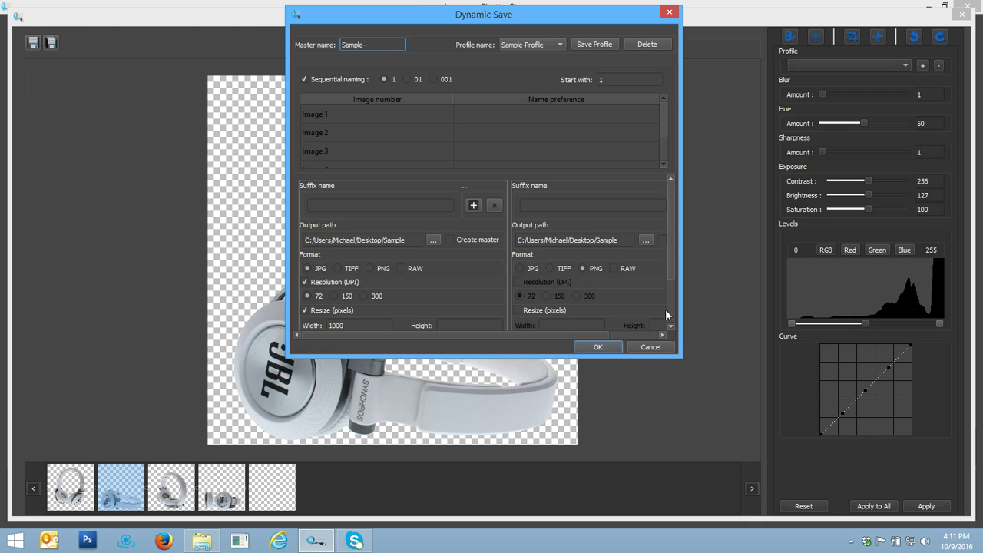
pyautogui.moveTo(674, 356); pyautogui.dragTo(854, 487)
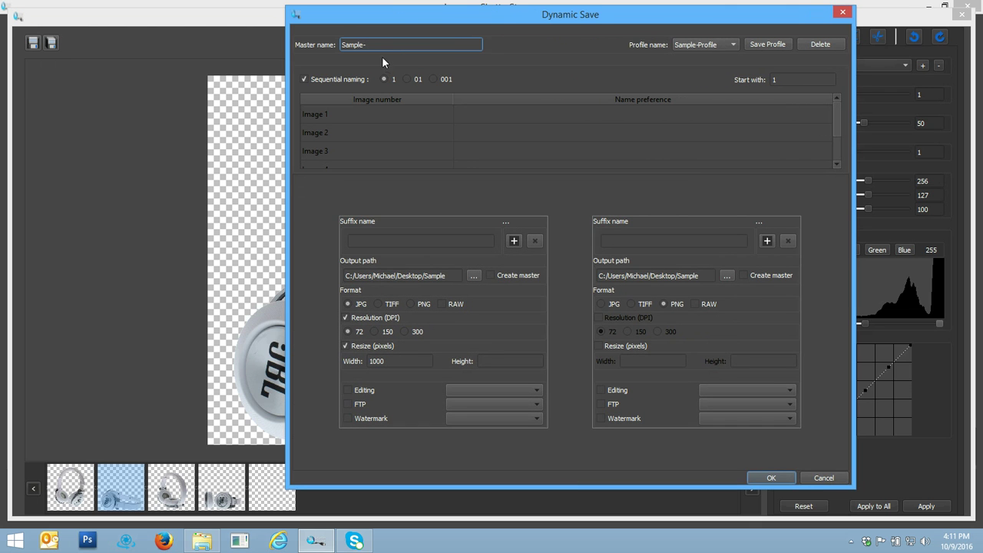
pyautogui.doubleClick(370, 48)
pyautogui.click(771, 479)
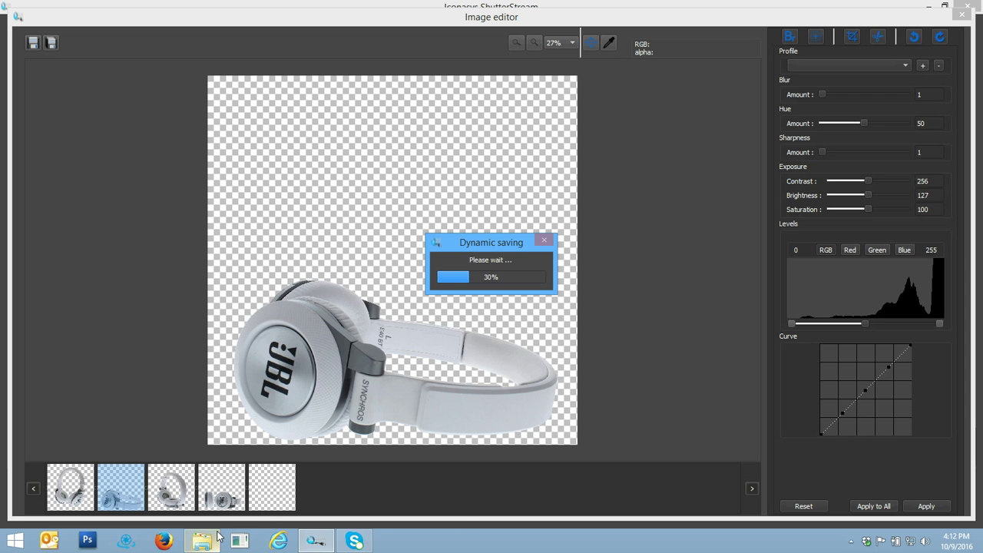
pyautogui.moveTo(218, 536)
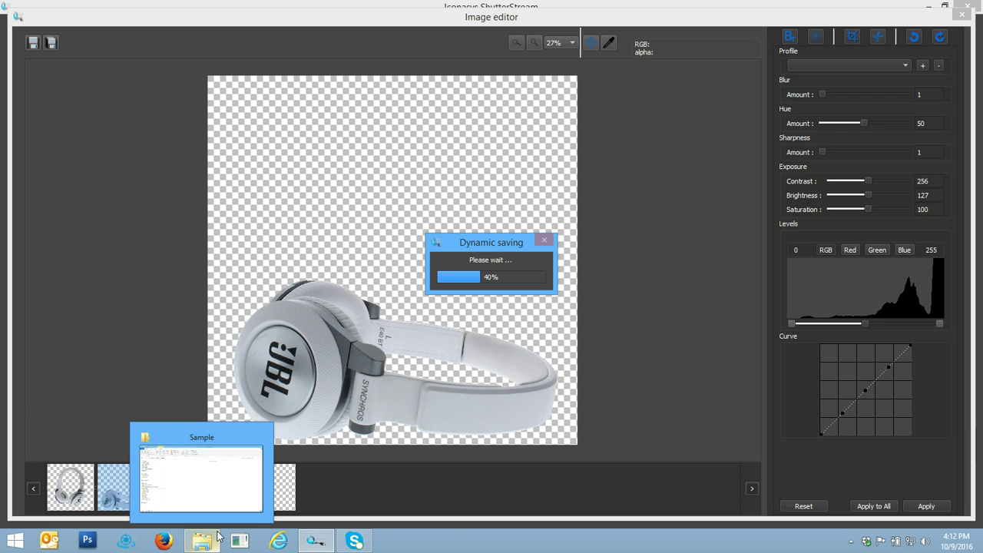
# - Bring the Desktop Sample folder forward to see Sample-1 to Sample-5 as JPG and PNG
pyautogui.click(213, 461)
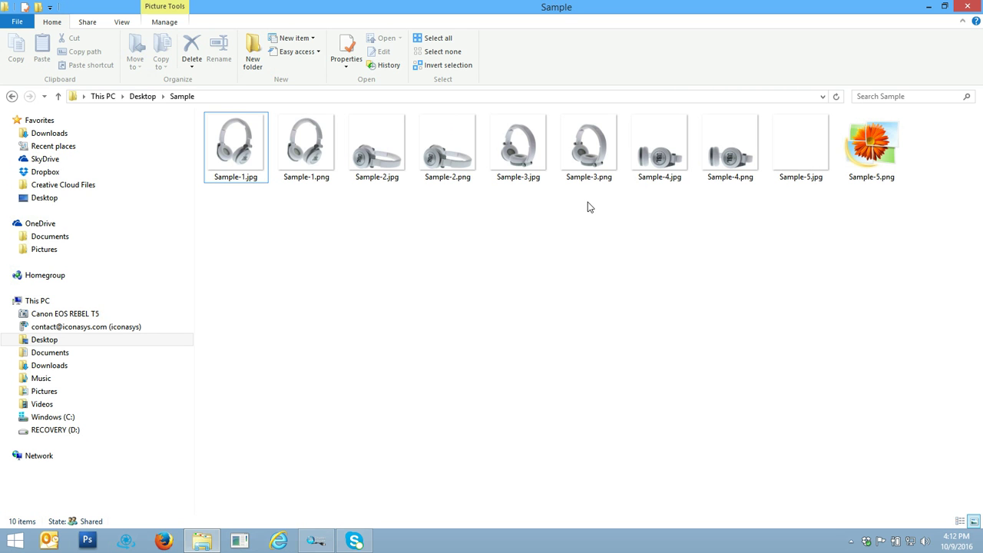
# - Open Sample-2.jpg in Windows Photo Gallery to check the white-background result
pyautogui.doubleClick(390, 173)
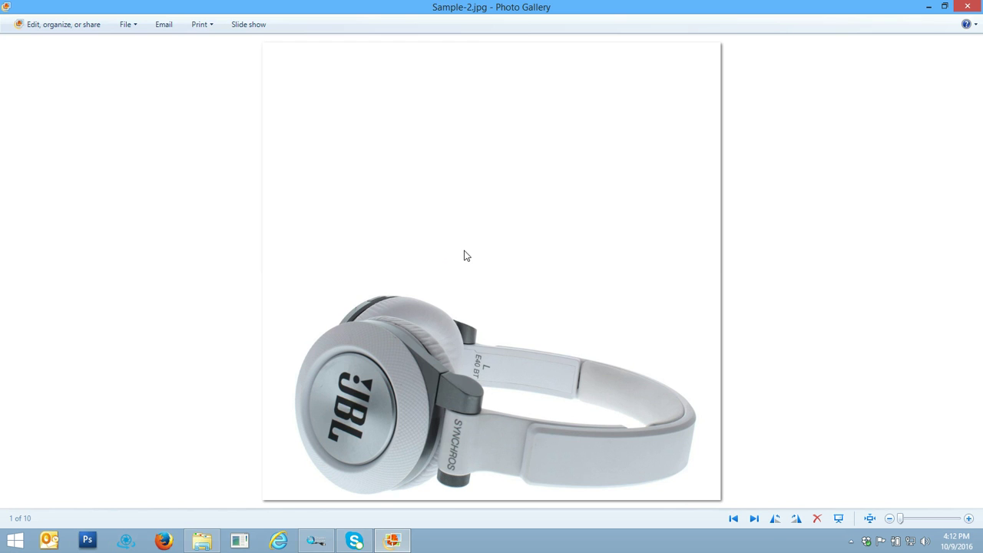
# - Return to ShutterStream and drag the Levels midtone slider left on the side-view headphone image
pyautogui.click(314, 541)
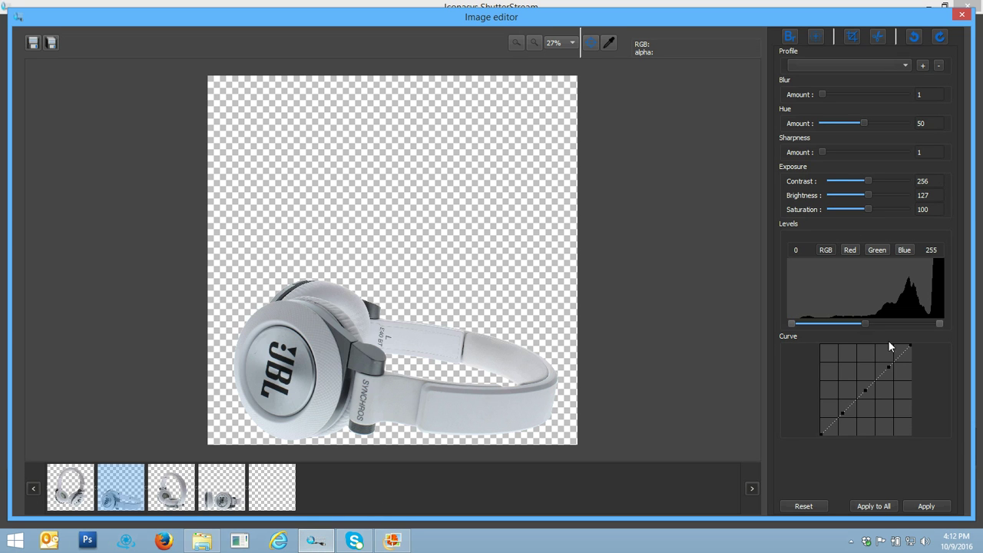
pyautogui.moveTo(870, 326); pyautogui.dragTo(841, 326)
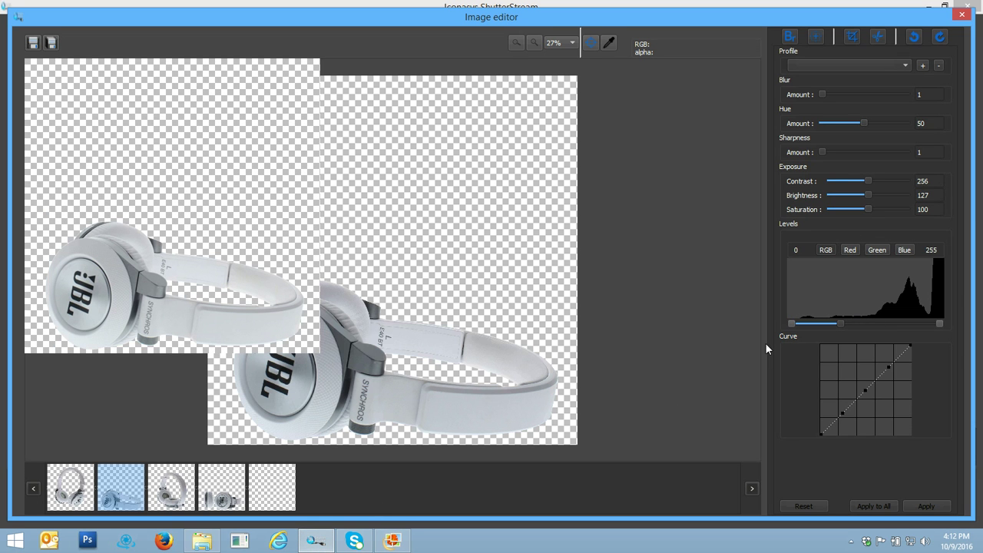